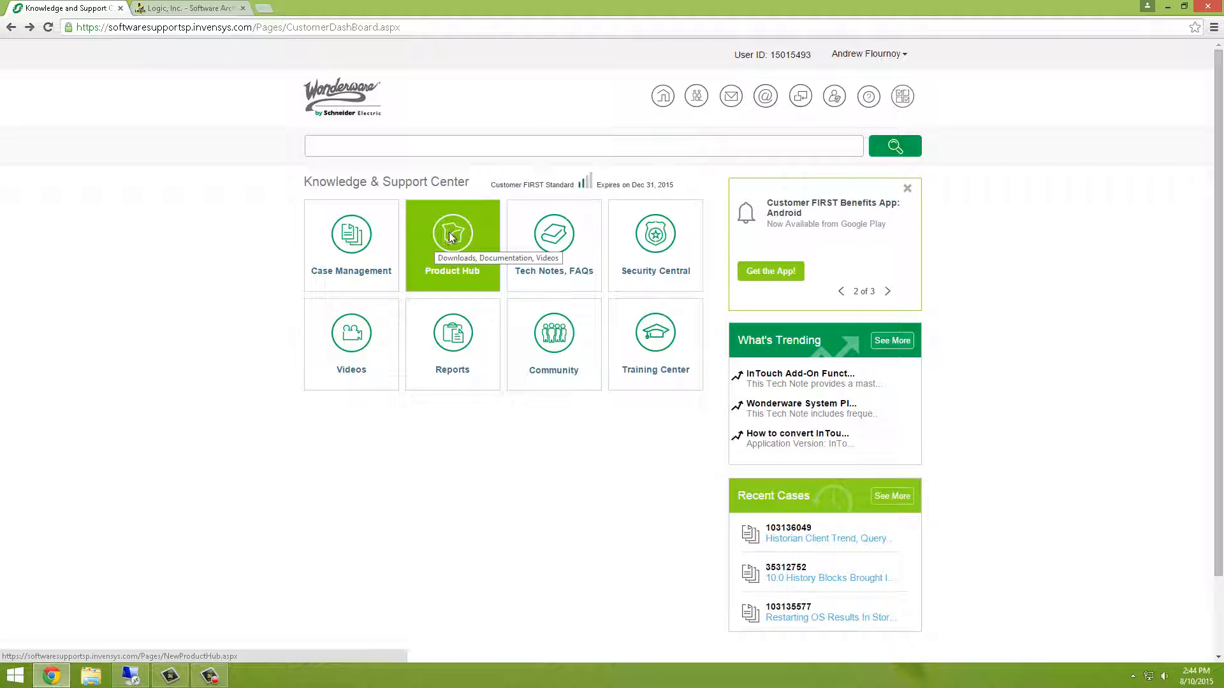
Open the Product Hub and filter its downloads to the Utilities product
{"action": "left_click", "coordinate": [449, 233]}
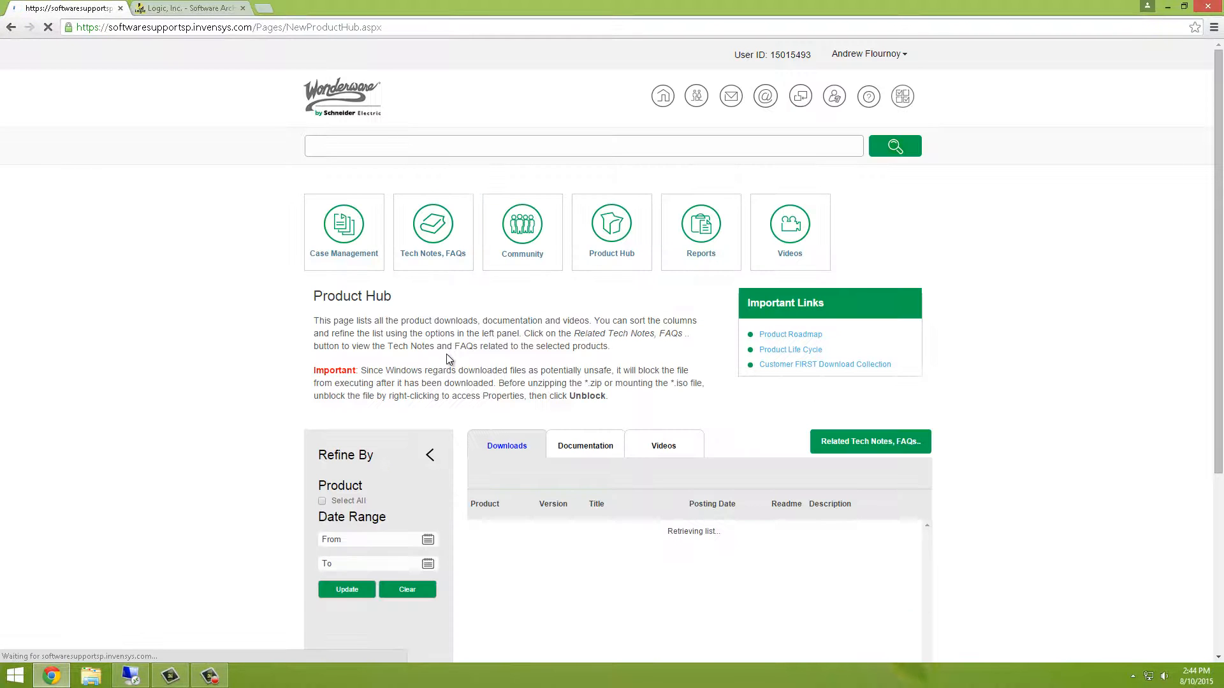
{"action": "scroll", "coordinate": [381, 472], "scroll_direction": "down", "scroll_amount": 3}
{"action": "scroll", "coordinate": [452, 510], "scroll_direction": "down", "scroll_amount": 4}
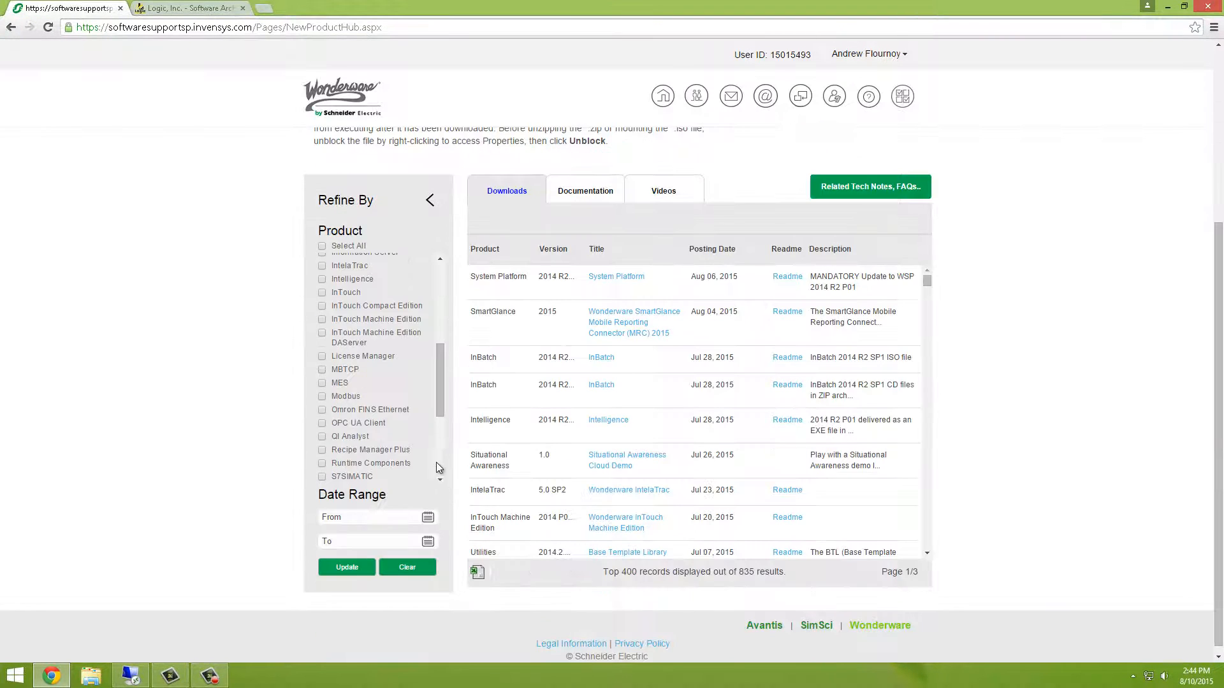
{"action": "left_click_drag", "start_coordinate": [435, 384], "coordinate": [437, 464]}
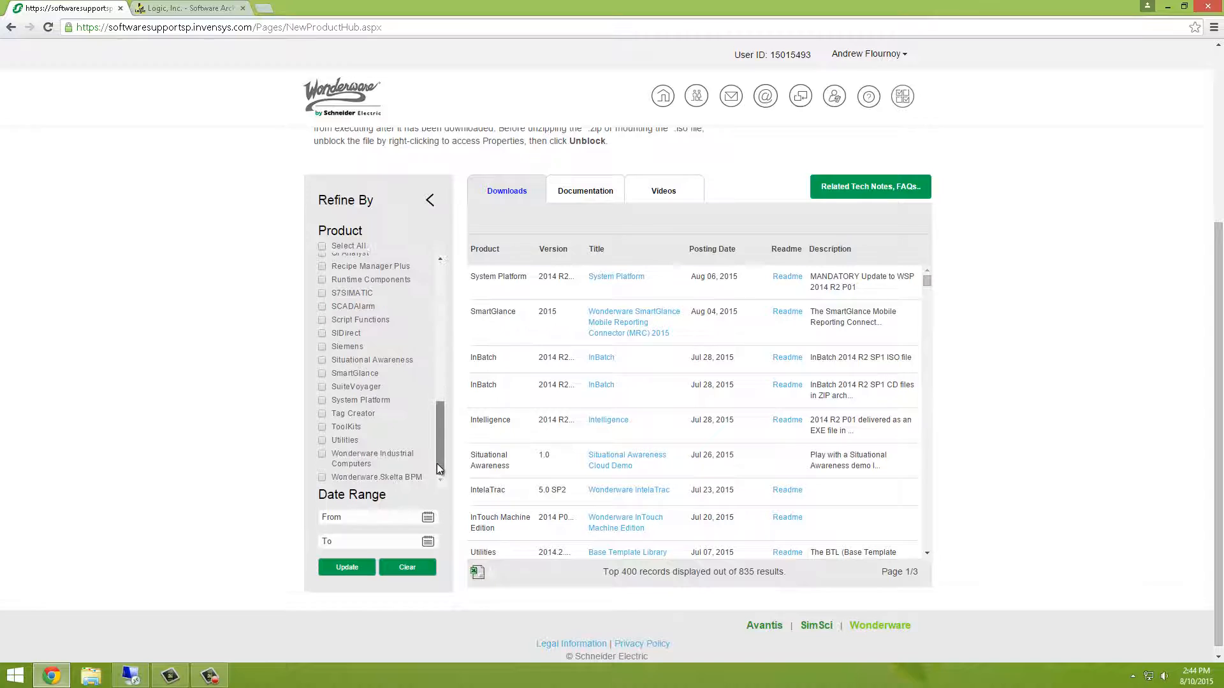
{"action": "left_click", "coordinate": [322, 440]}
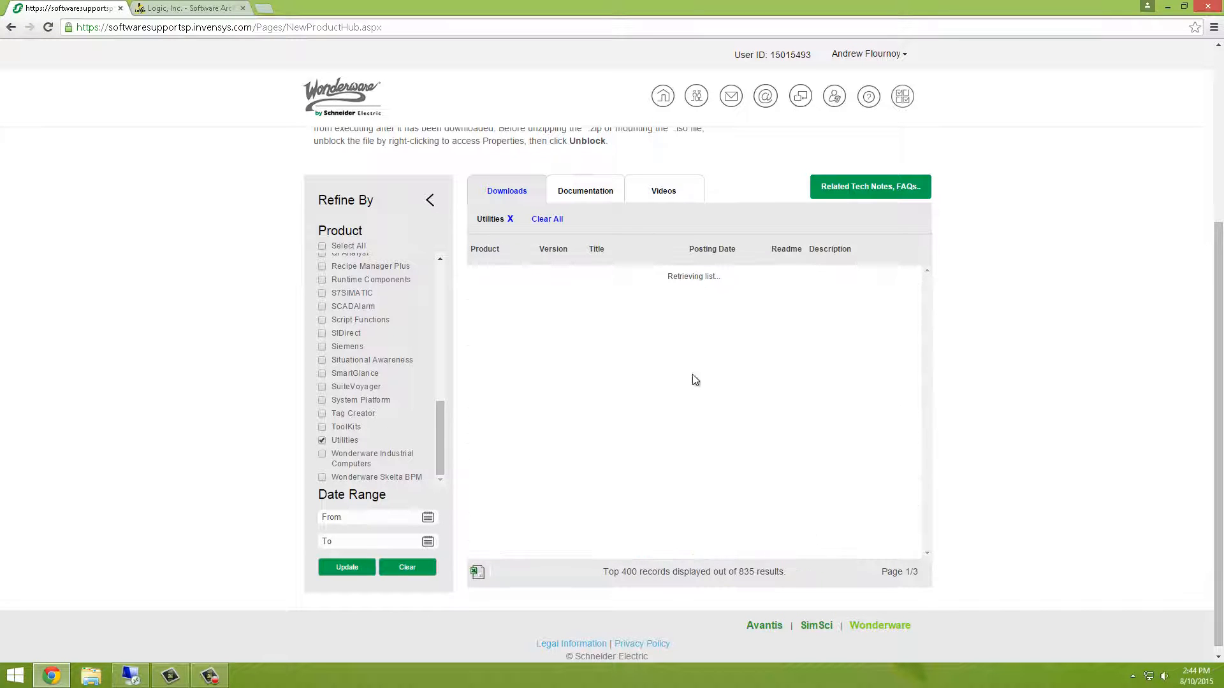
Open the Galaxy Backup Setup Utility download and view its Galaxy Backup Utility PDF documentation
{"action": "left_click_drag", "start_coordinate": [927, 287], "coordinate": [927, 307]}
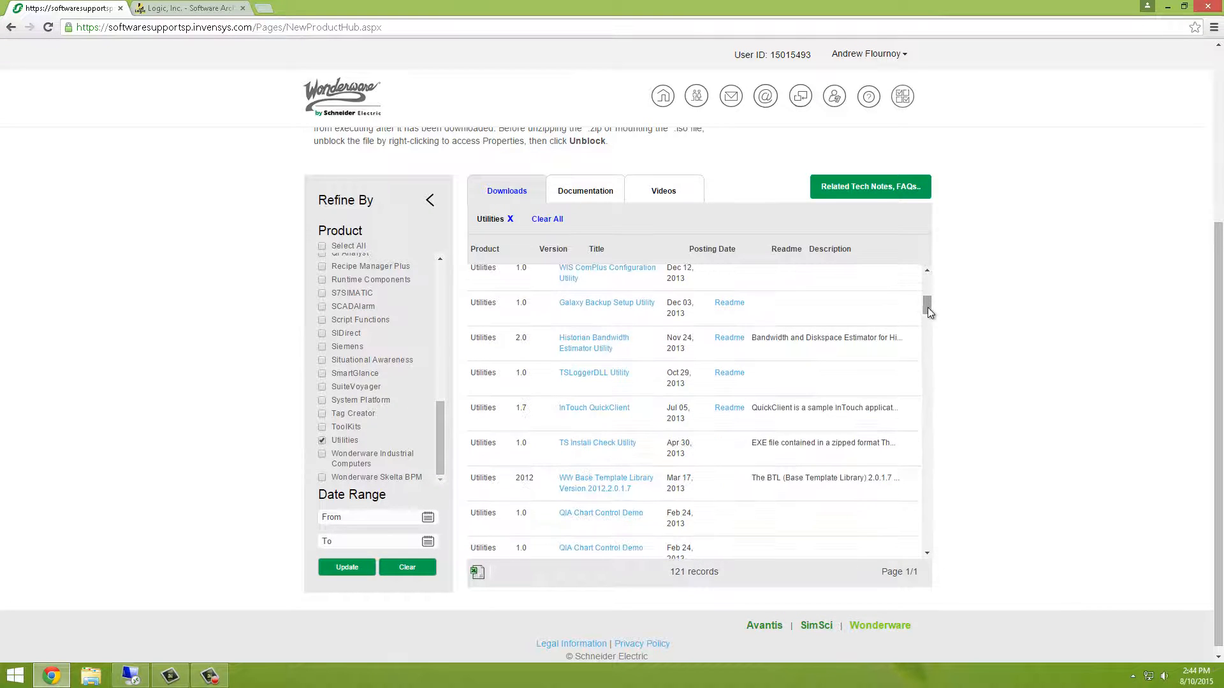
{"action": "left_click", "coordinate": [630, 303]}
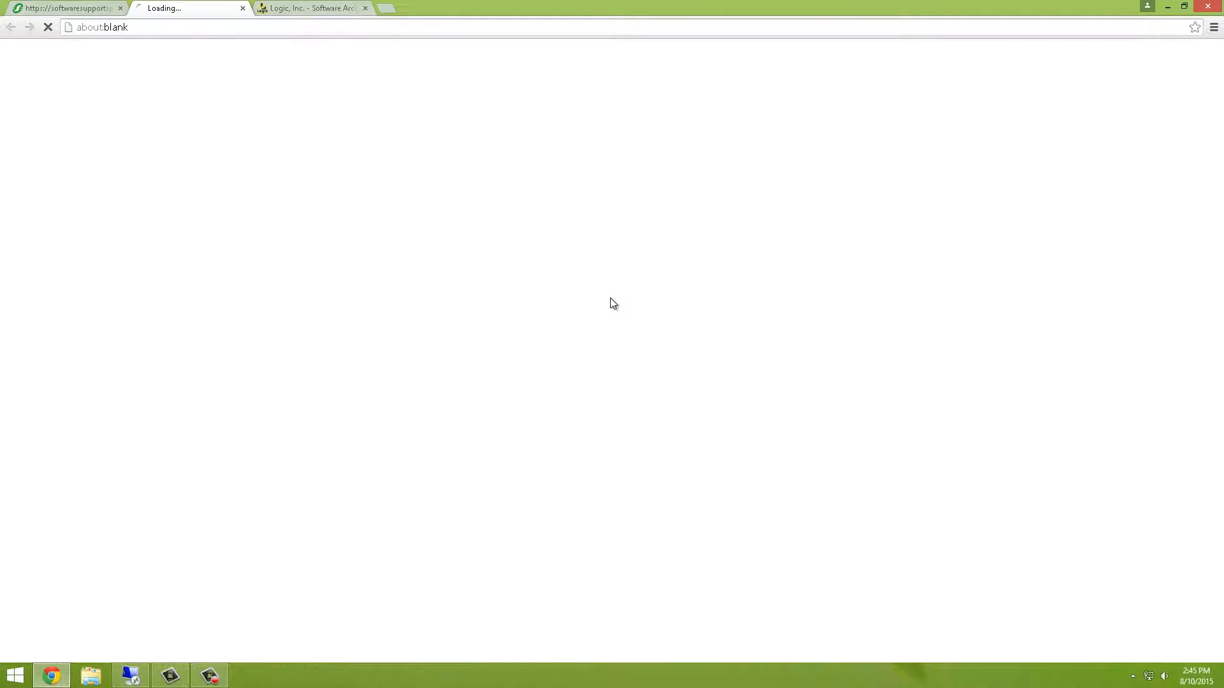
{"action": "left_click", "coordinate": [332, 235]}
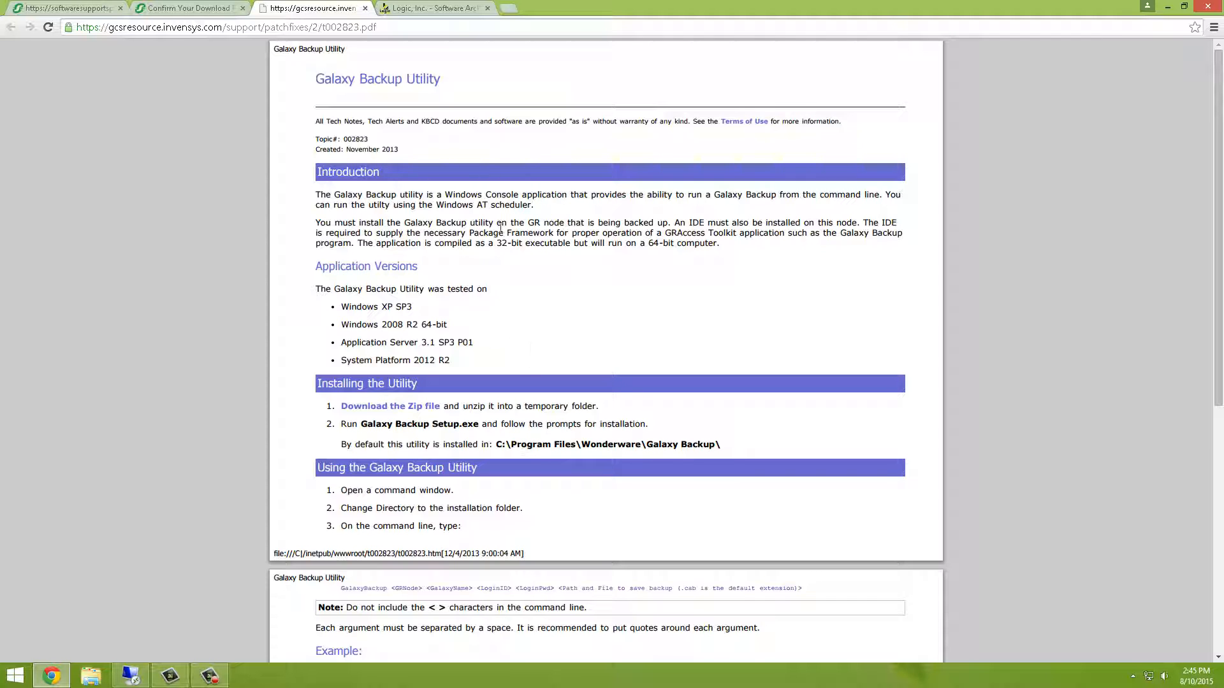
Switch to the Logic, Inc. website and open the Software Archive through its support resources
{"action": "left_click", "coordinate": [456, 9]}
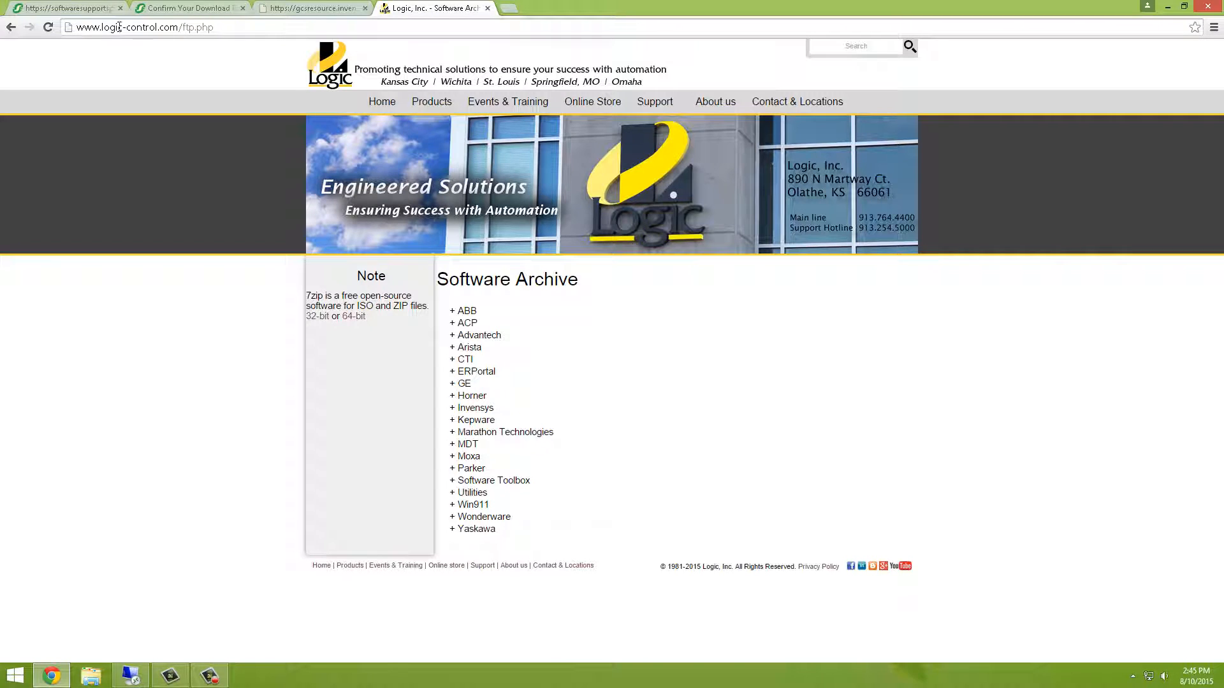
{"action": "left_click", "coordinate": [657, 104]}
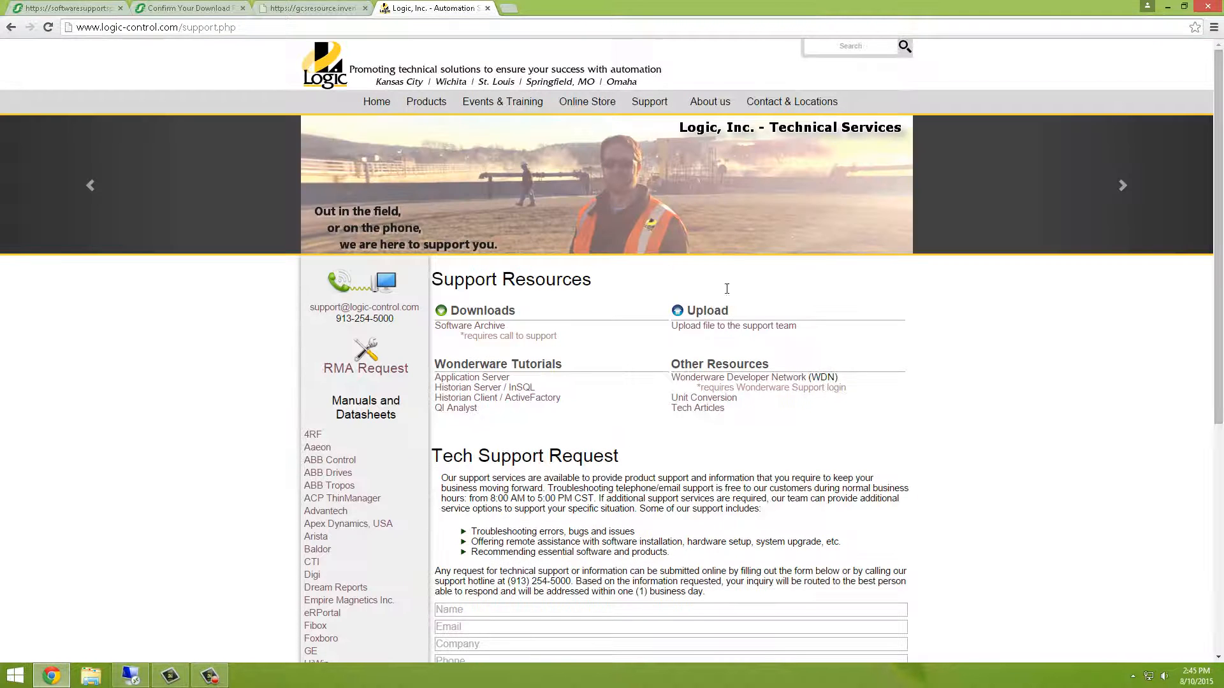
{"action": "left_click", "coordinate": [460, 327]}
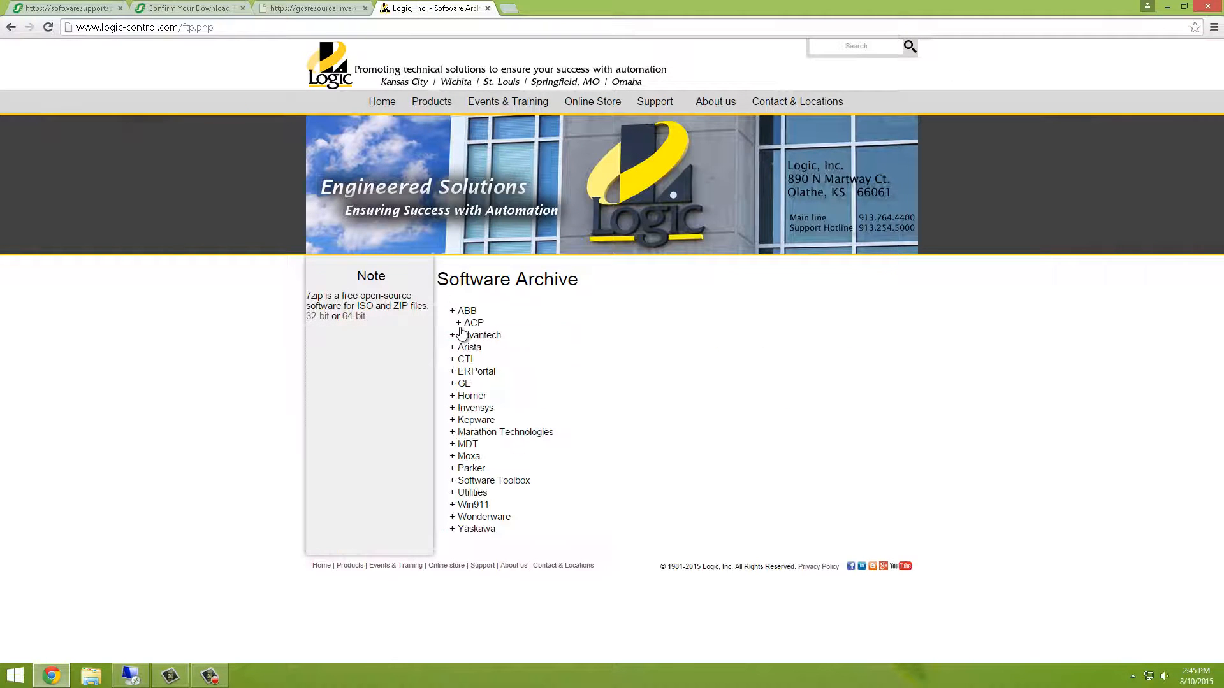
Expand the Wonderware archive and its Utilities folder to locate Galaxy Backup Setup.zip
{"action": "left_click", "coordinate": [484, 518]}
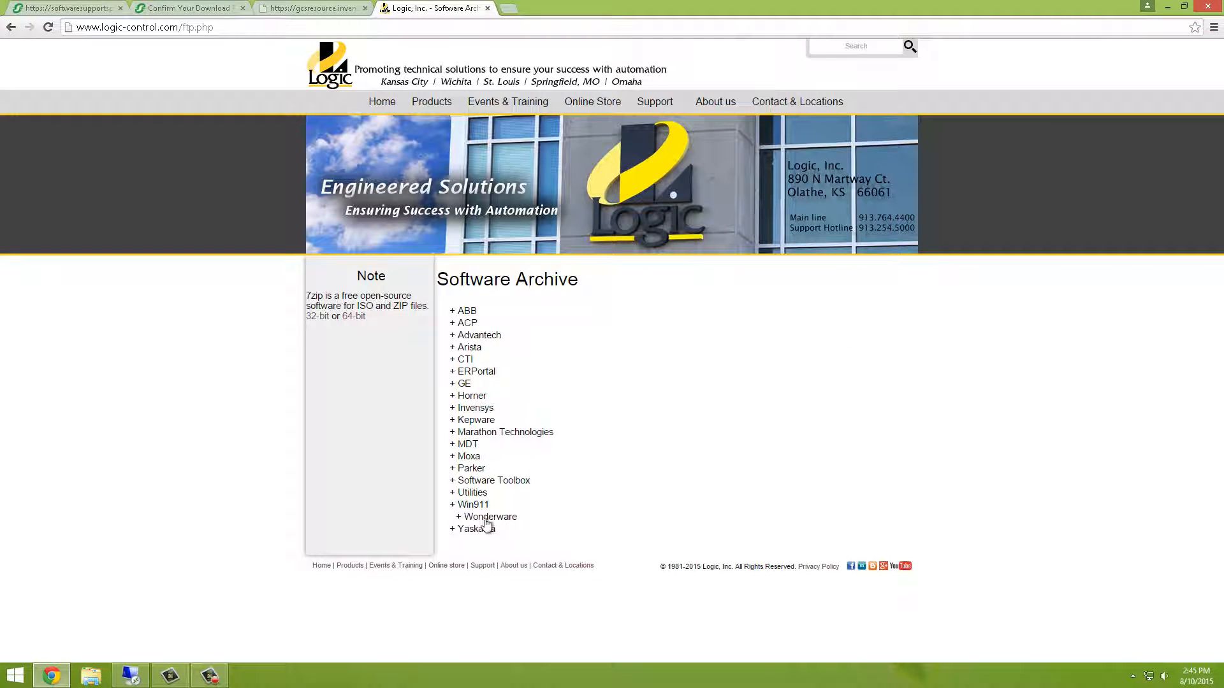
{"action": "scroll", "coordinate": [490, 522], "scroll_direction": "down", "scroll_amount": 6}
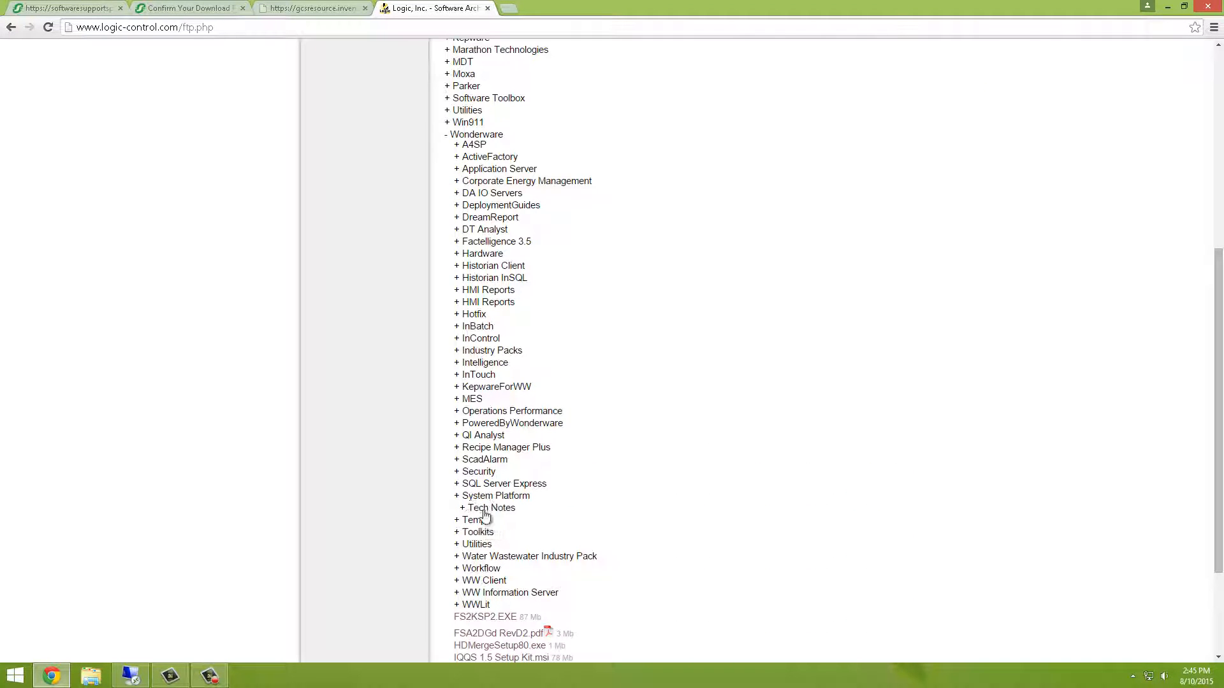
{"action": "left_click", "coordinate": [479, 546]}
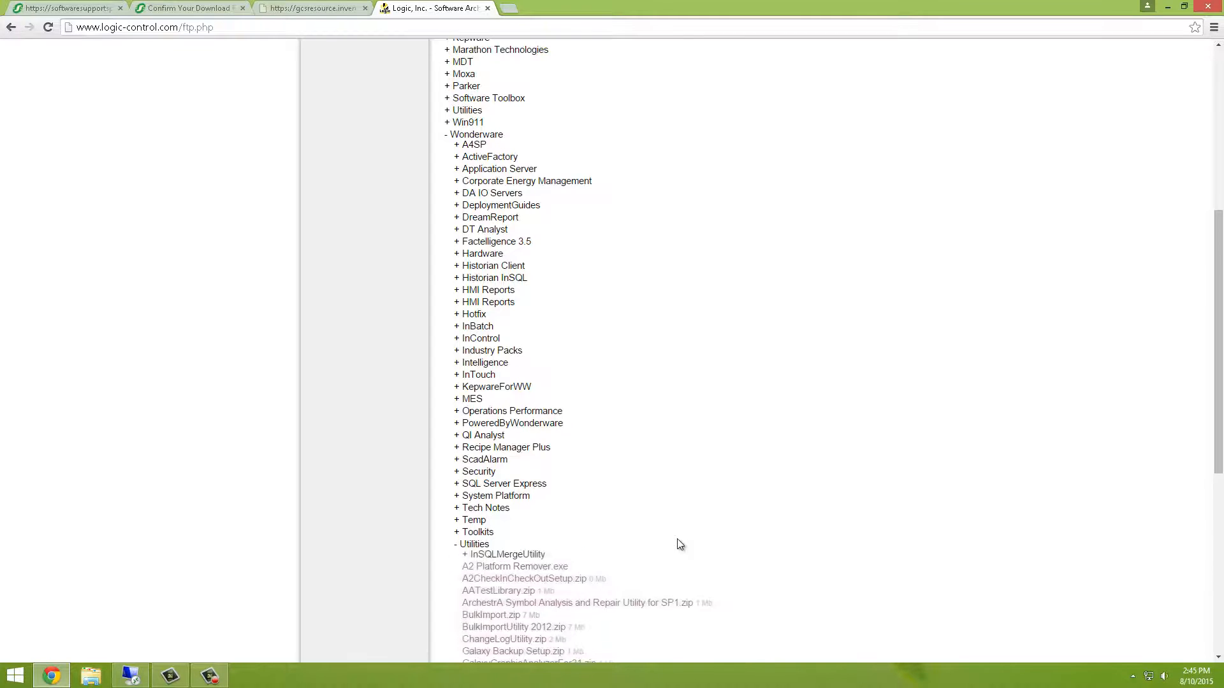
{"action": "scroll", "coordinate": [678, 544], "scroll_direction": "down", "scroll_amount": 2}
{"action": "scroll", "coordinate": [681, 543], "scroll_direction": "down", "scroll_amount": 3}
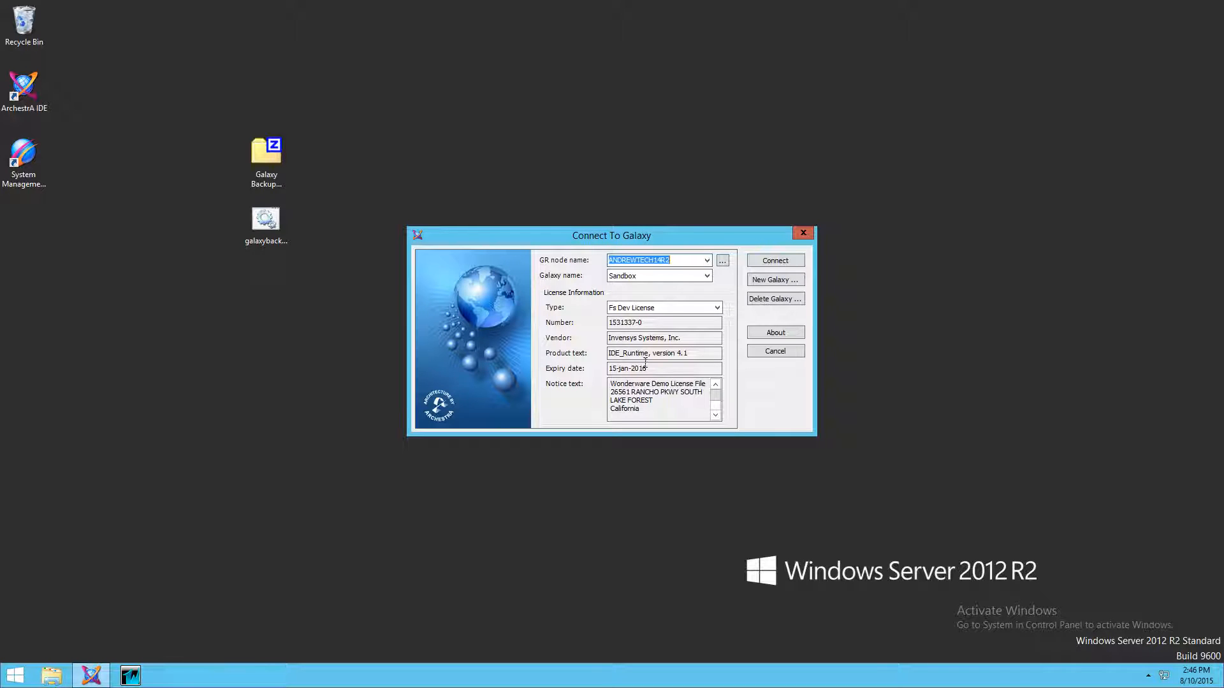
Connect to the Sandbox galaxy in the ArchestrA IDE, export all its objects to the desktop as all-objects.aaPKG, and close the IDE
{"action": "left_click", "coordinate": [762, 260]}
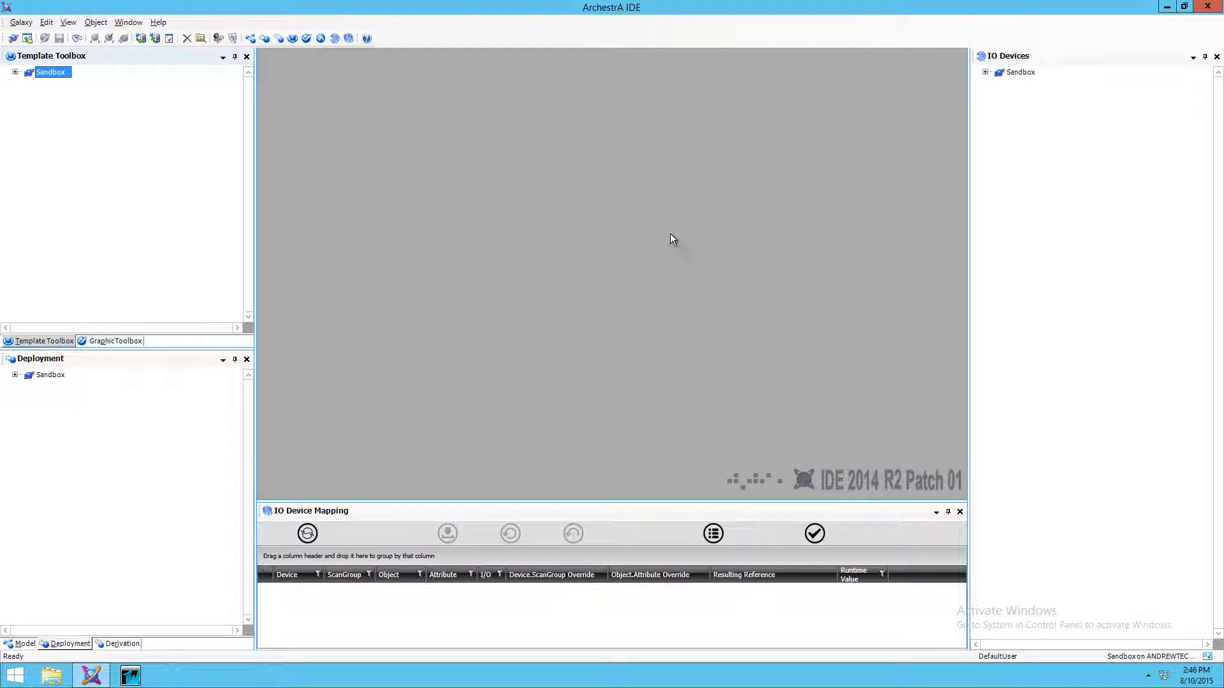
{"action": "left_click", "coordinate": [15, 72]}
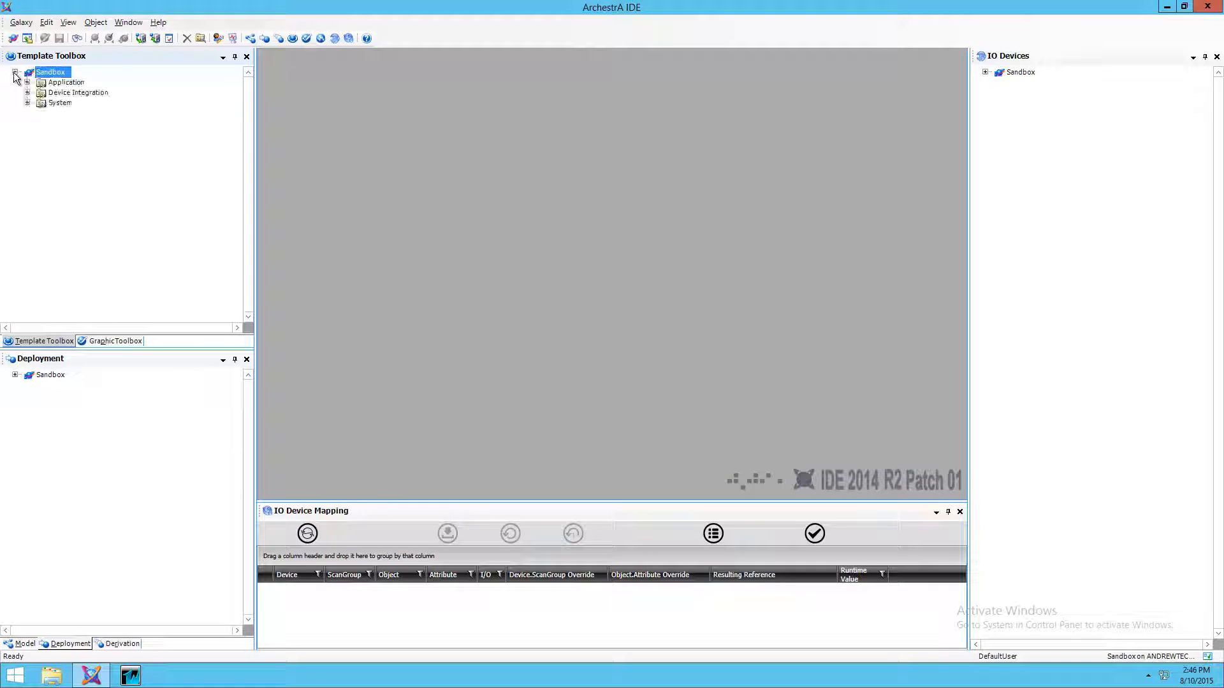
{"action": "left_click", "coordinate": [21, 23]}
{"action": "mouse_move", "coordinate": [45, 158]}
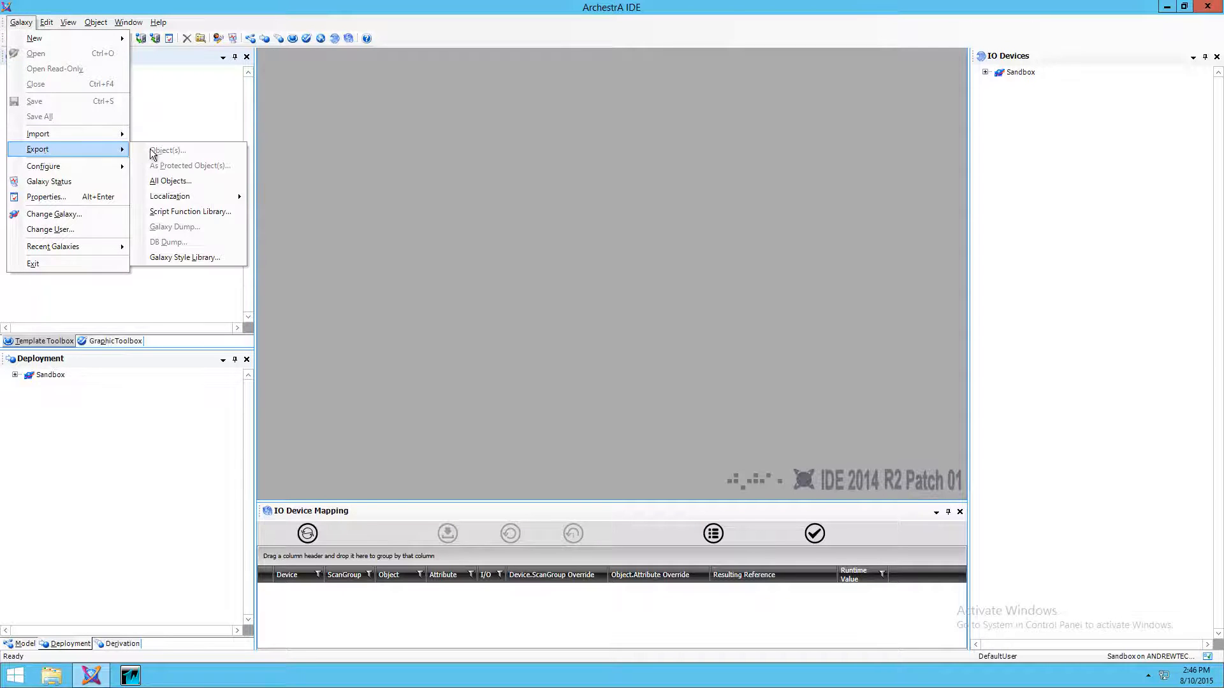
{"action": "left_click", "coordinate": [186, 182]}
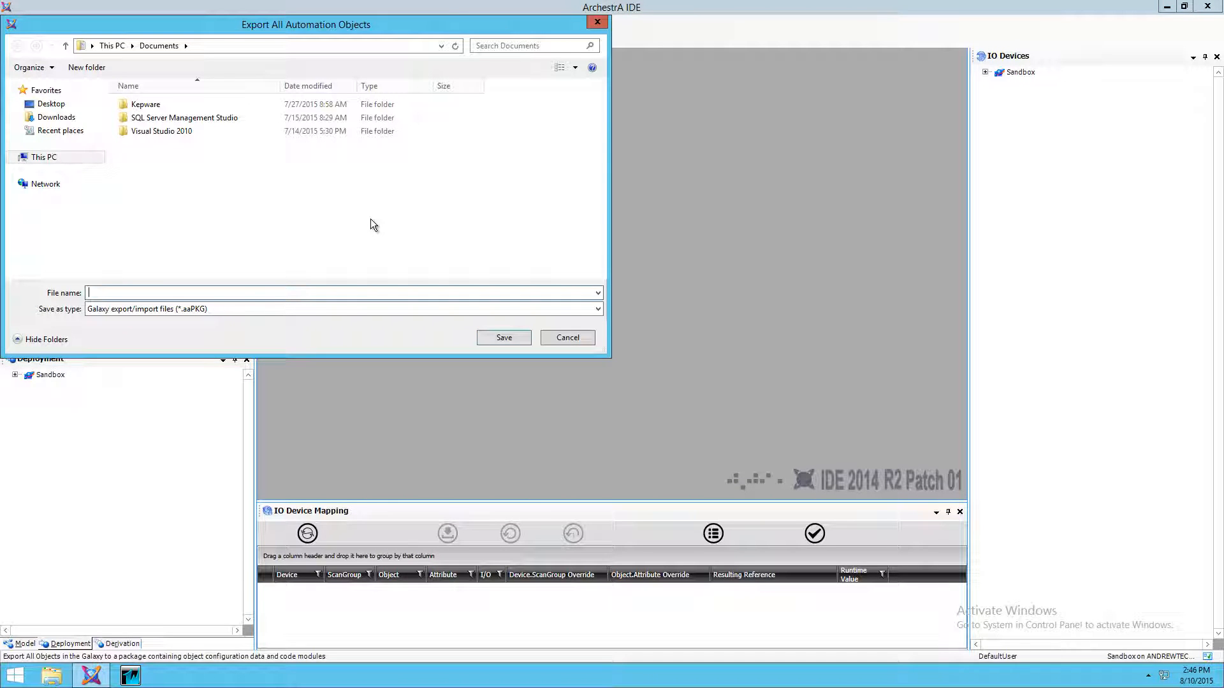
{"action": "left_click", "coordinate": [51, 103]}
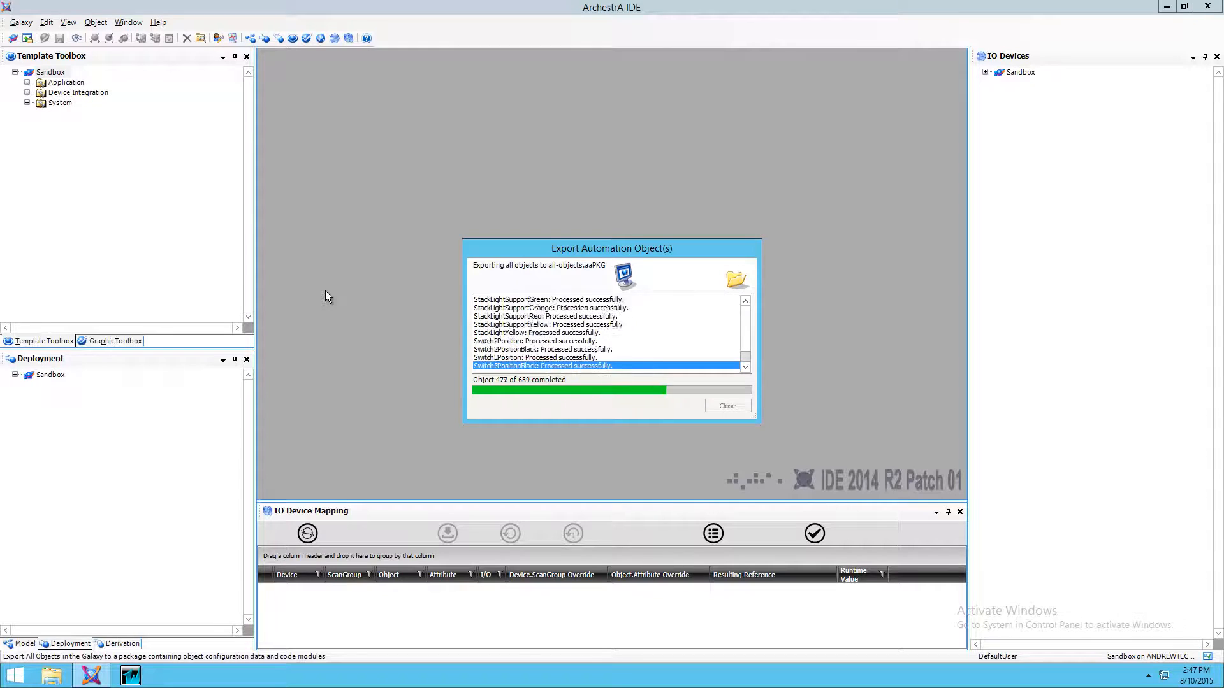
{"action": "left_click", "coordinate": [728, 408]}
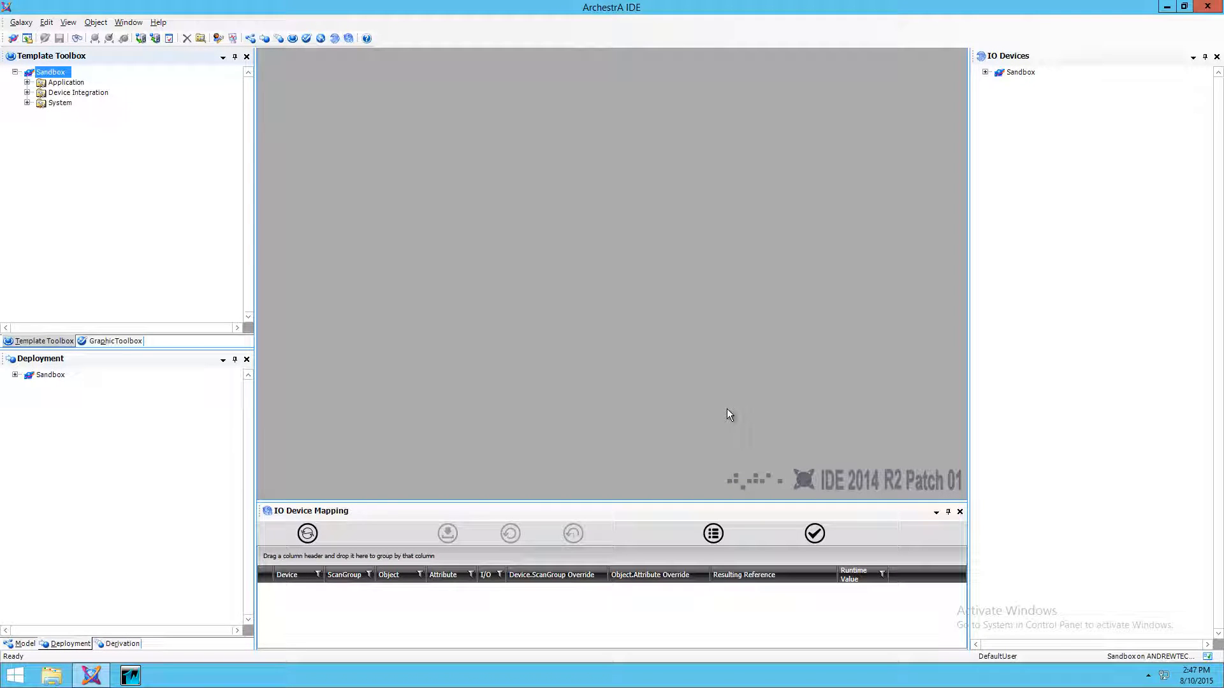
{"action": "left_click", "coordinate": [1208, 6]}
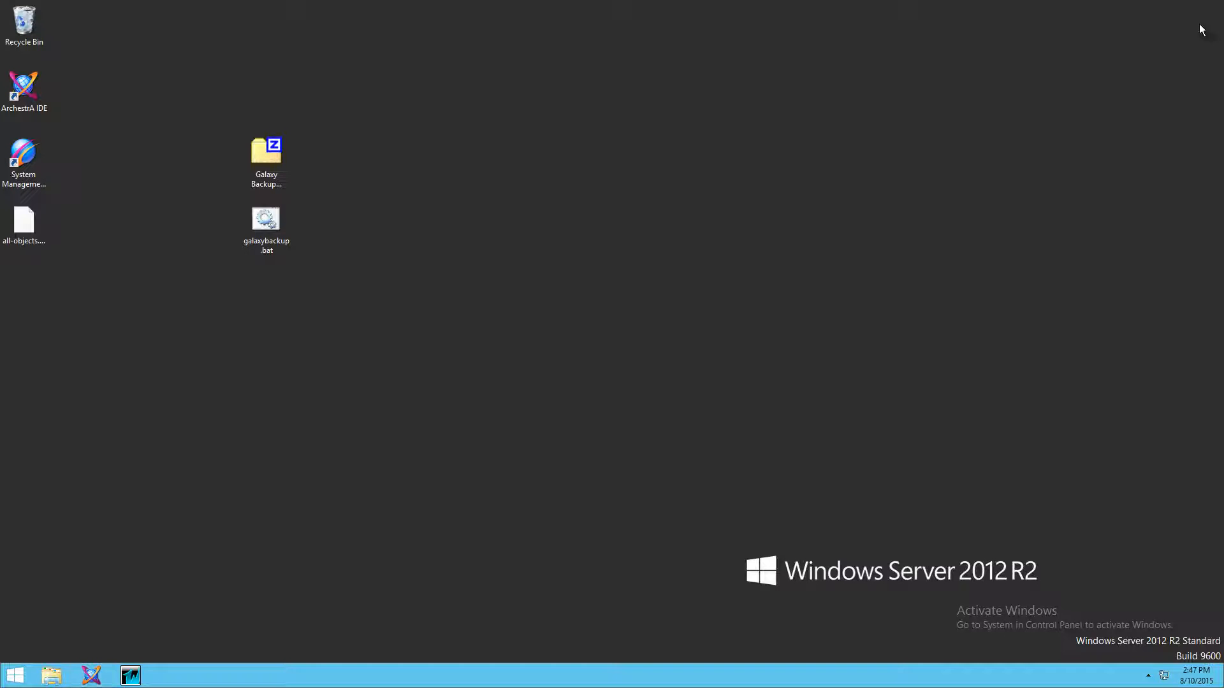
Open the ArchestrA System Management Console and look up its shortcut in the Wonderware program group
{"action": "left_click", "coordinate": [25, 162]}
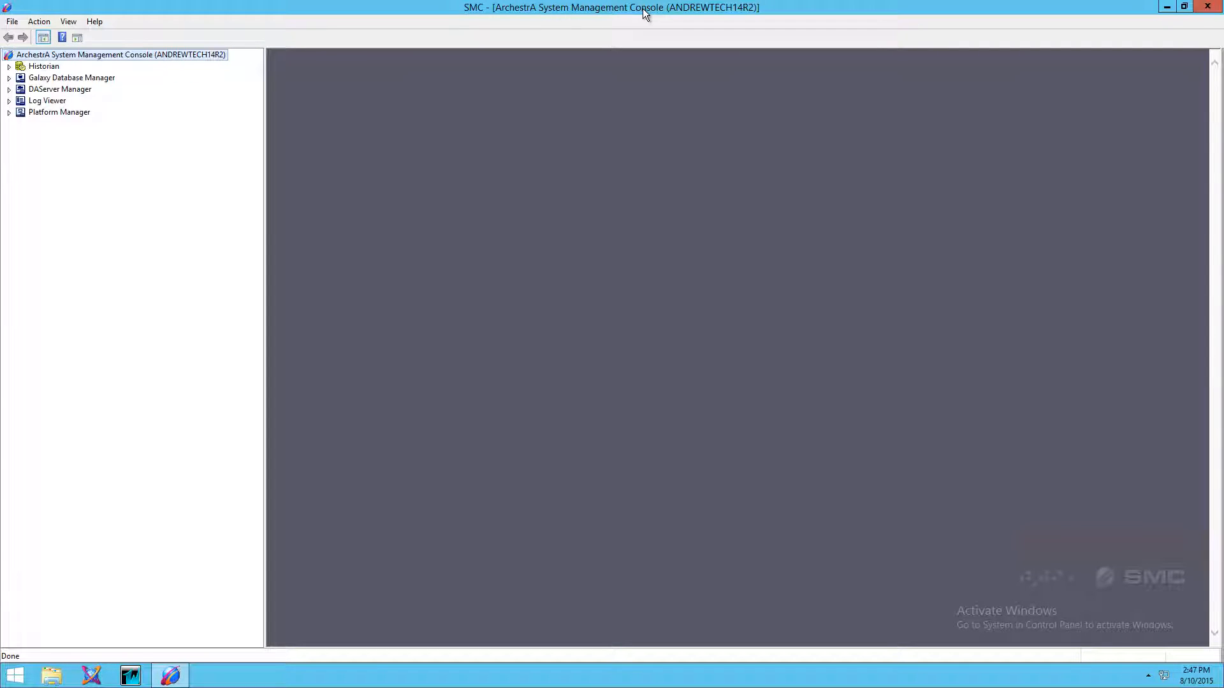
{"action": "left_click", "coordinate": [14, 675]}
{"action": "left_click", "coordinate": [27, 625]}
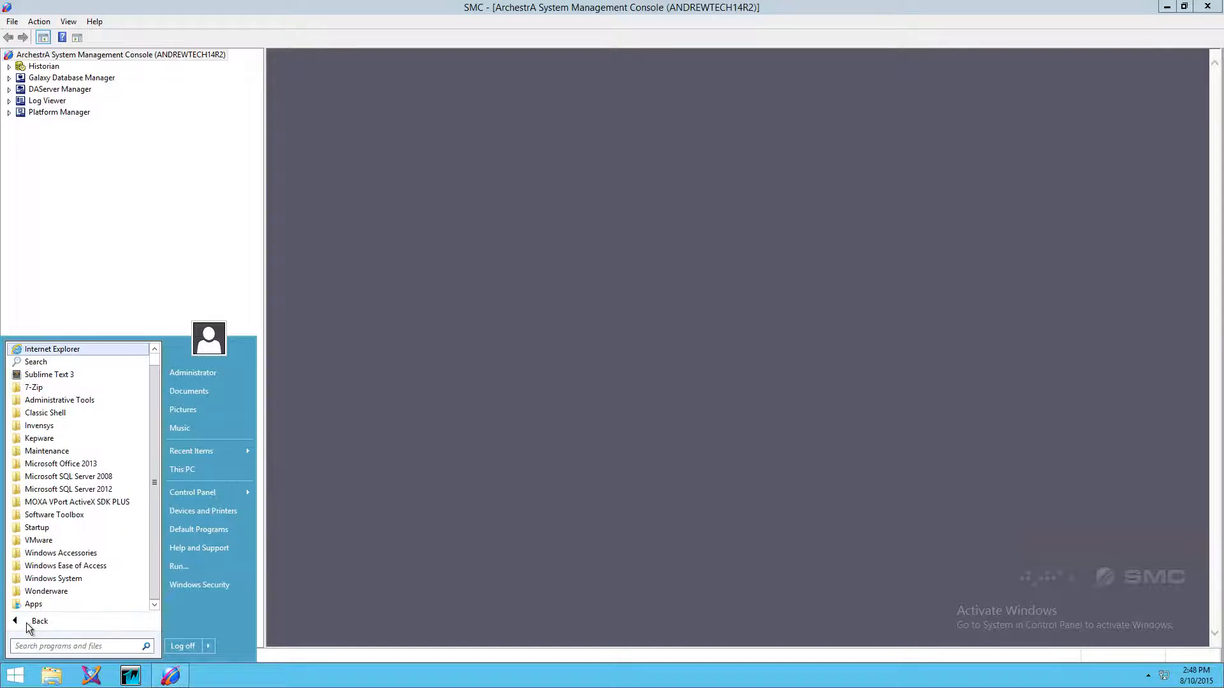
{"action": "left_click", "coordinate": [59, 593]}
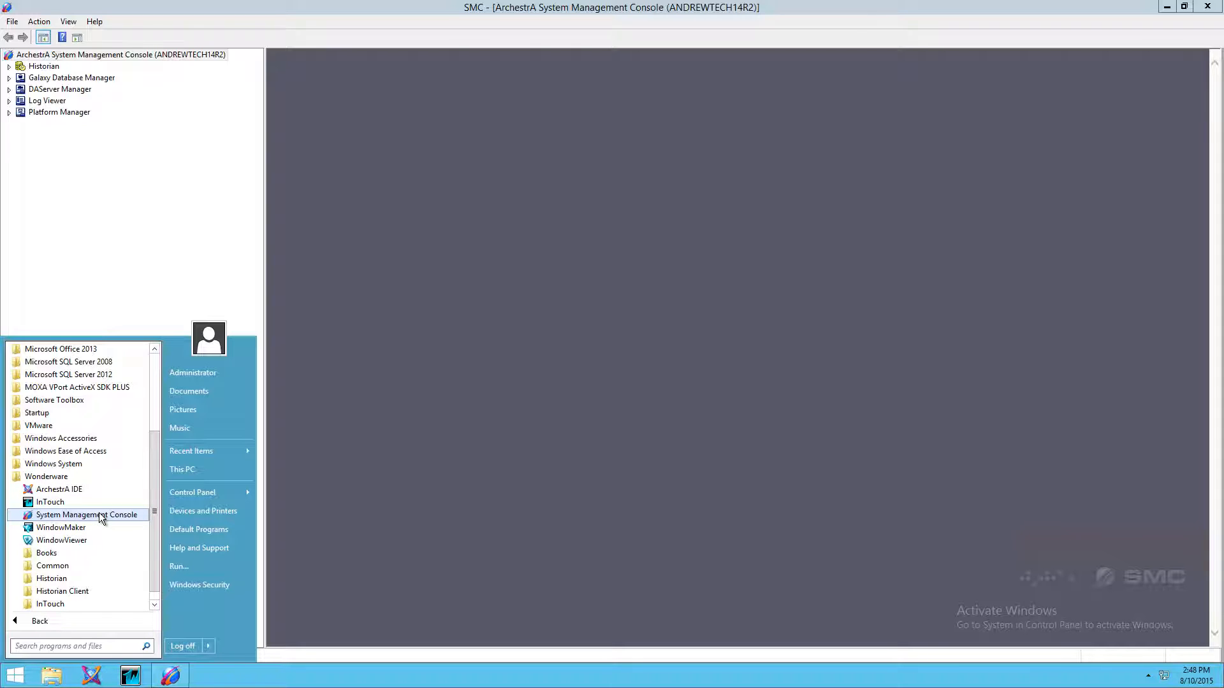
{"action": "left_click", "coordinate": [95, 255]}
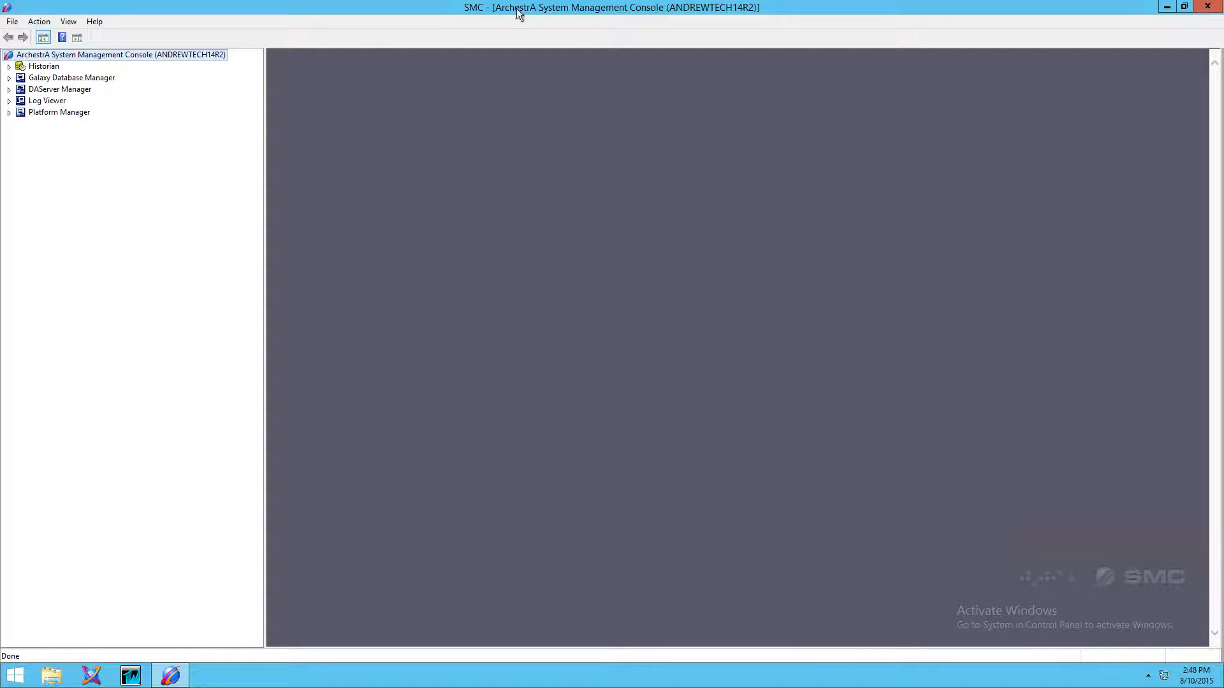
Back up the Sandbox galaxy from the Galaxy Database Manager to the desktop as Sandbox.cab
{"action": "left_click", "coordinate": [9, 78]}
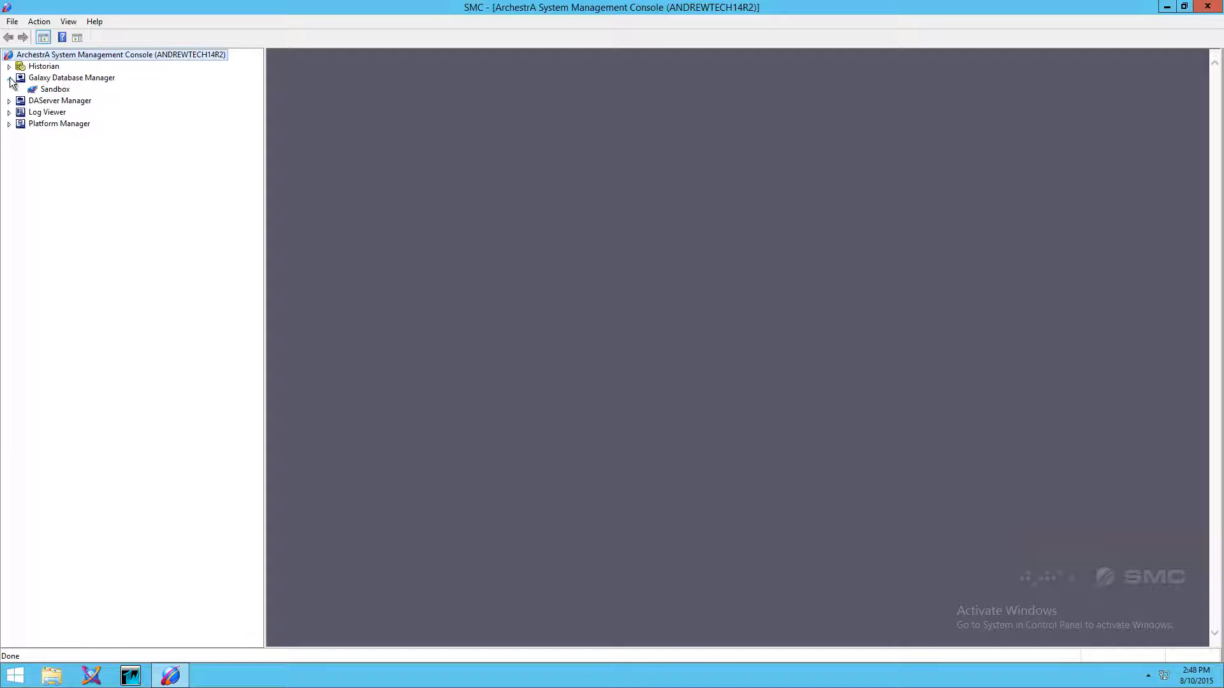
{"action": "right_click", "coordinate": [50, 93]}
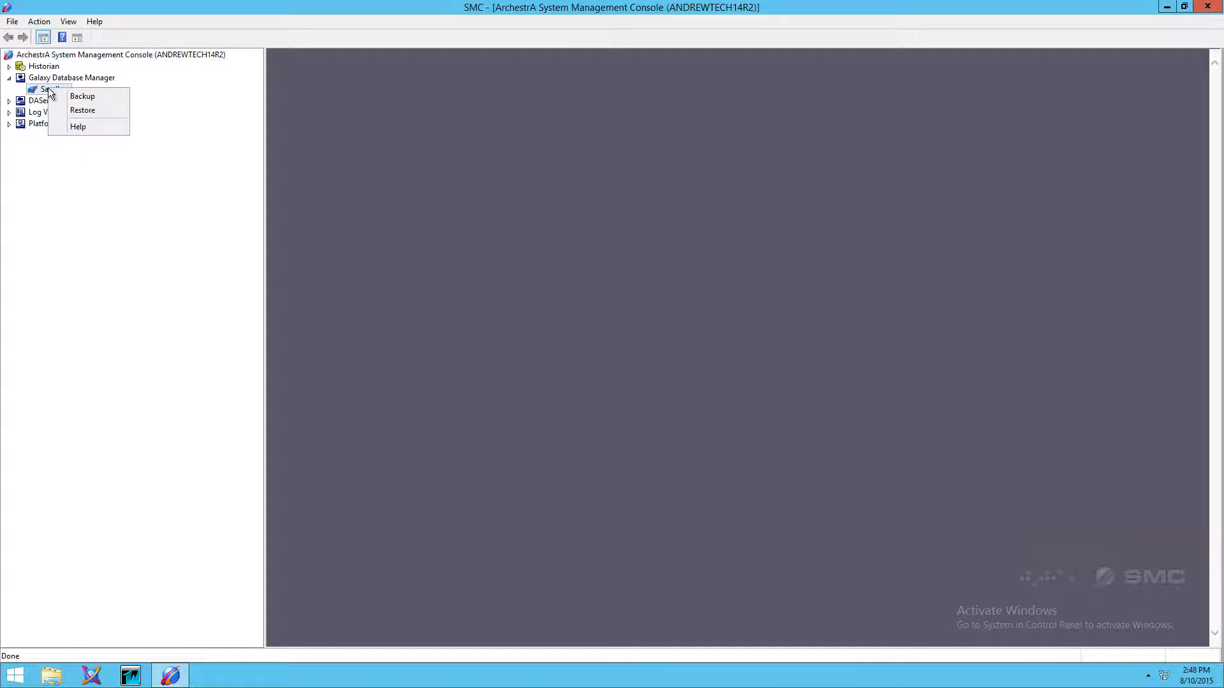
{"action": "left_click", "coordinate": [87, 97]}
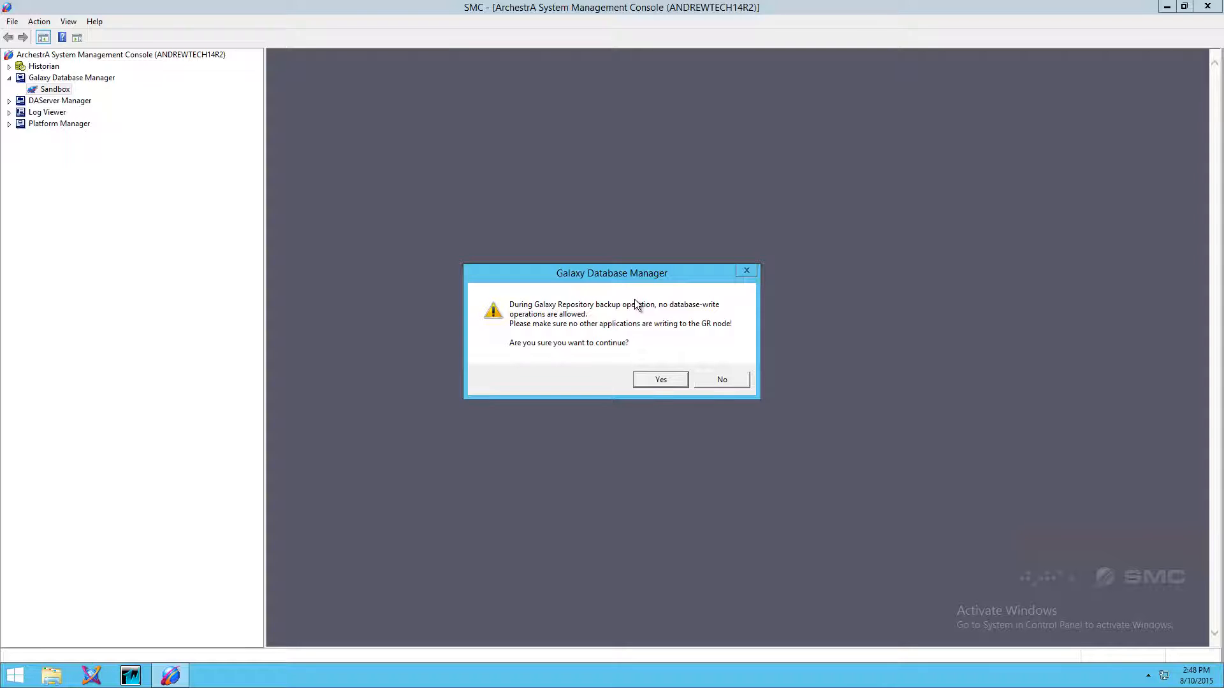
{"action": "left_click", "coordinate": [656, 383]}
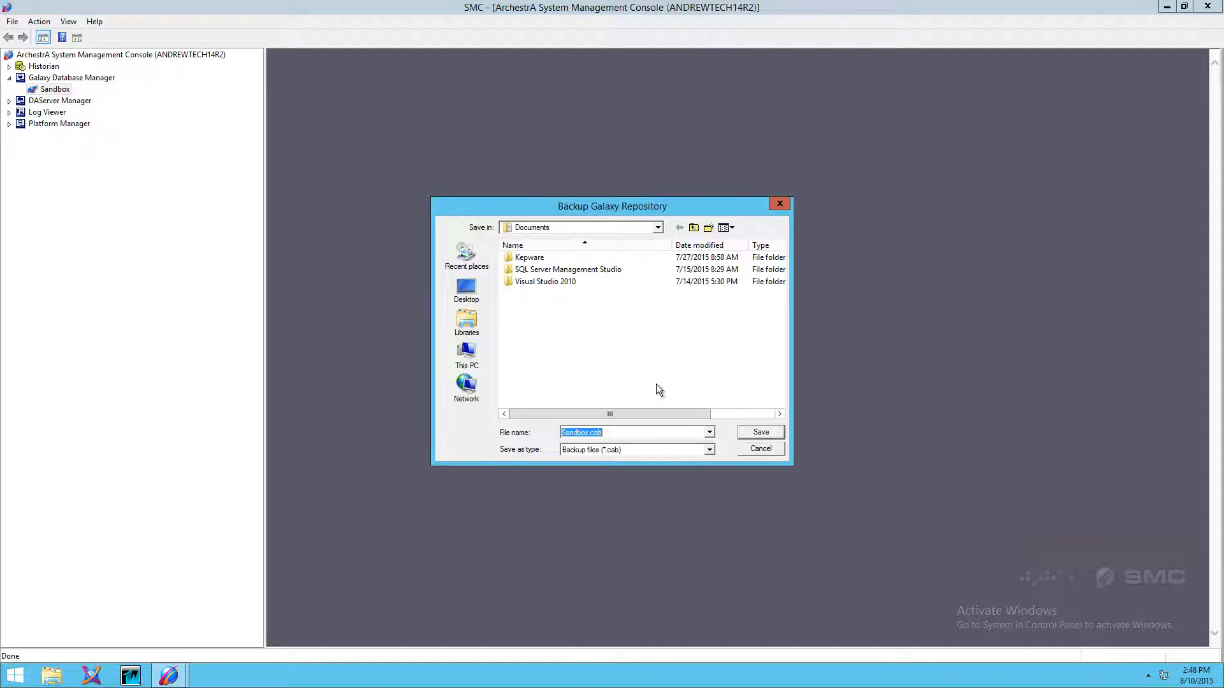
{"action": "left_click", "coordinate": [467, 288]}
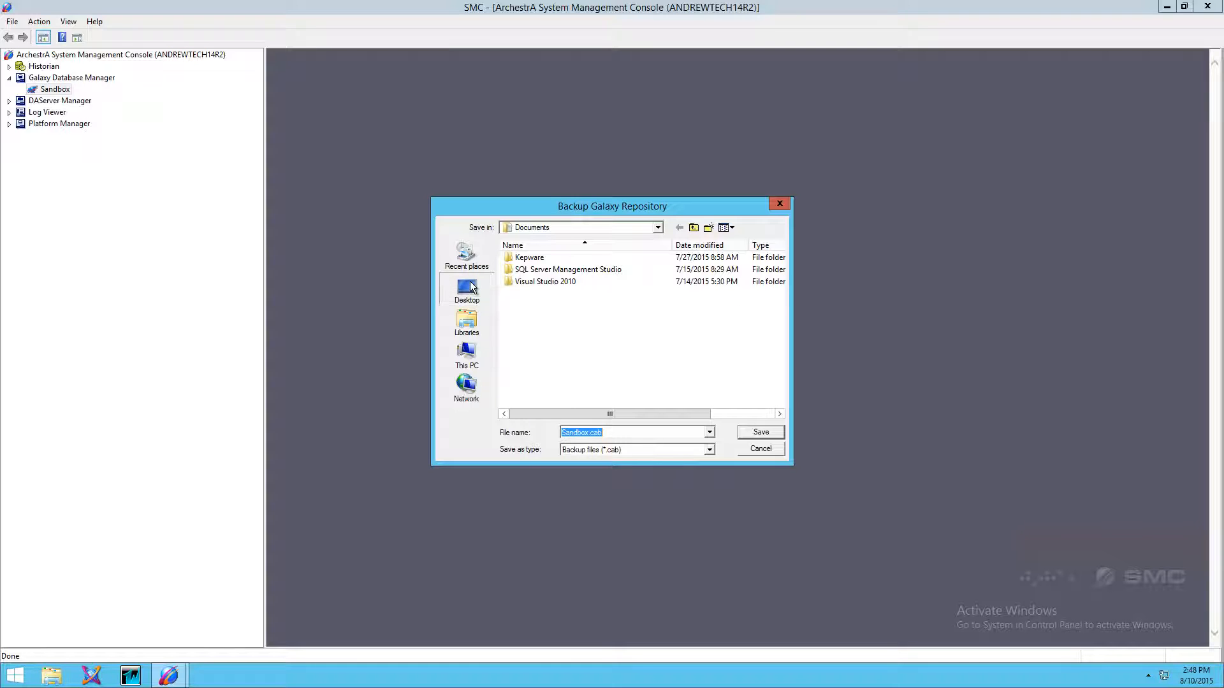
{"action": "left_click", "coordinate": [759, 434]}
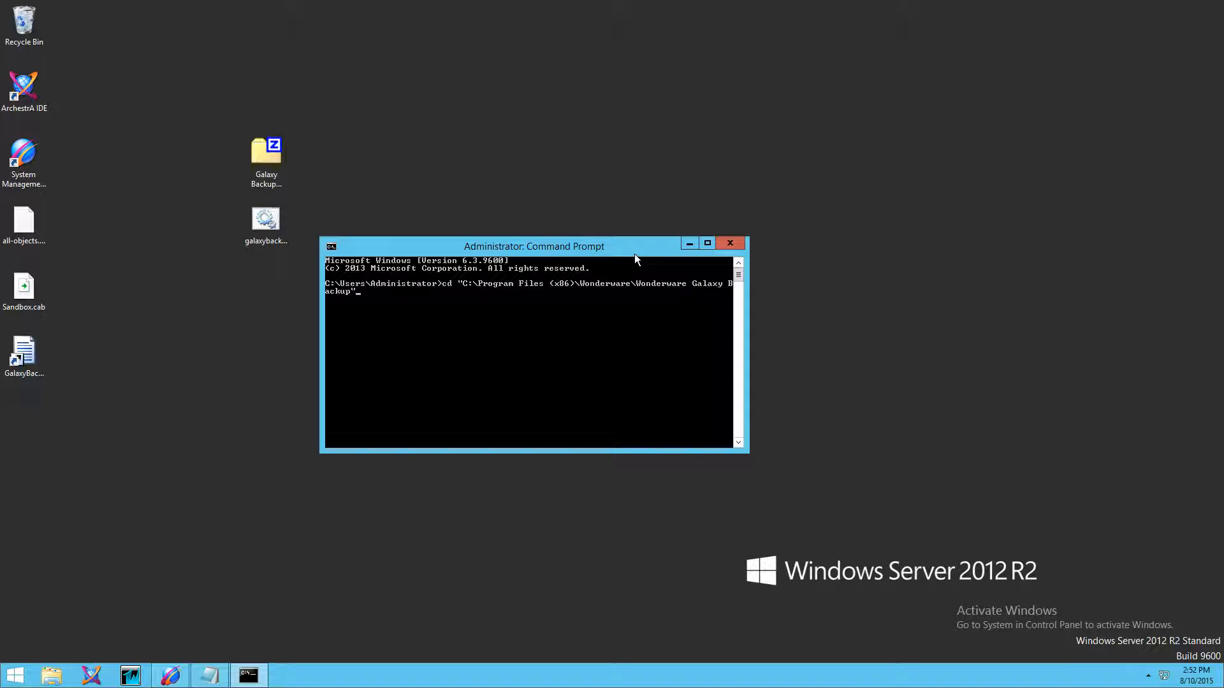
Change the command prompt's directory to "C:\Program Files (x86)\Wonderware\Wonderware Galaxy Backup"
{"action": "key", "text": "Return"}
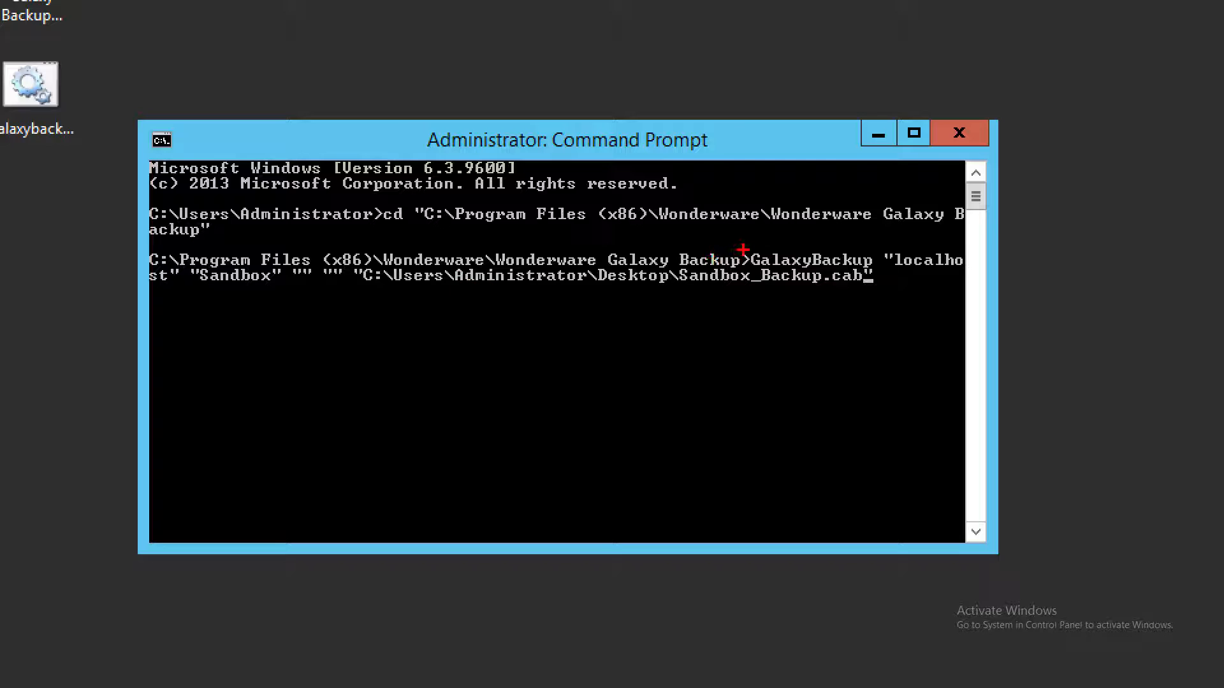
{"action": "left_click_drag", "start_coordinate": [741, 243], "coordinate": [880, 273]}
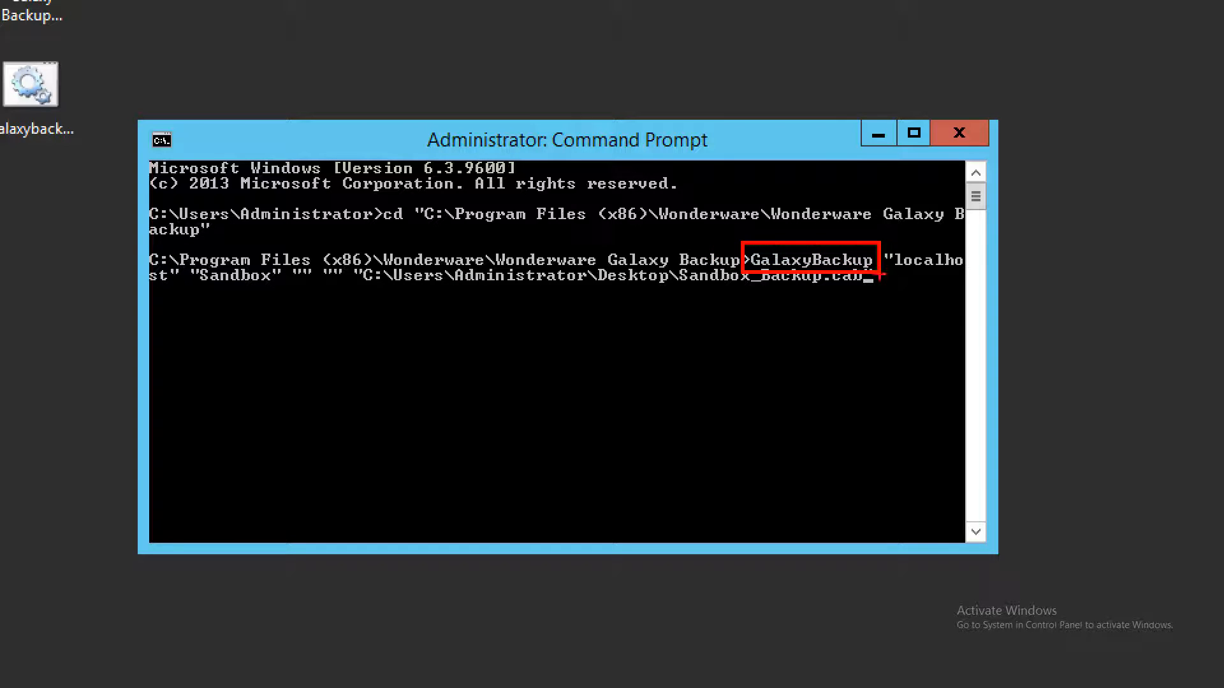
{"action": "key", "text": "e"}
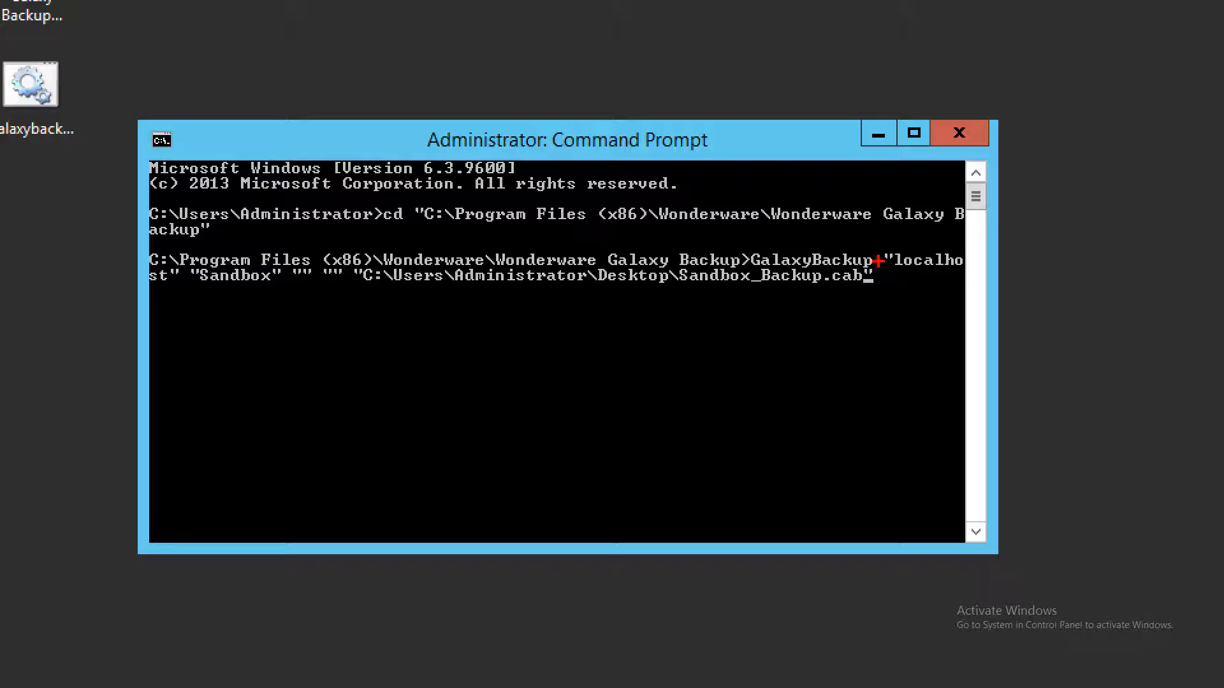
{"action": "left_click_drag", "start_coordinate": [926, 248], "coordinate": [928, 189]}
{"action": "left_click_drag", "start_coordinate": [229, 290], "coordinate": [230, 356]}
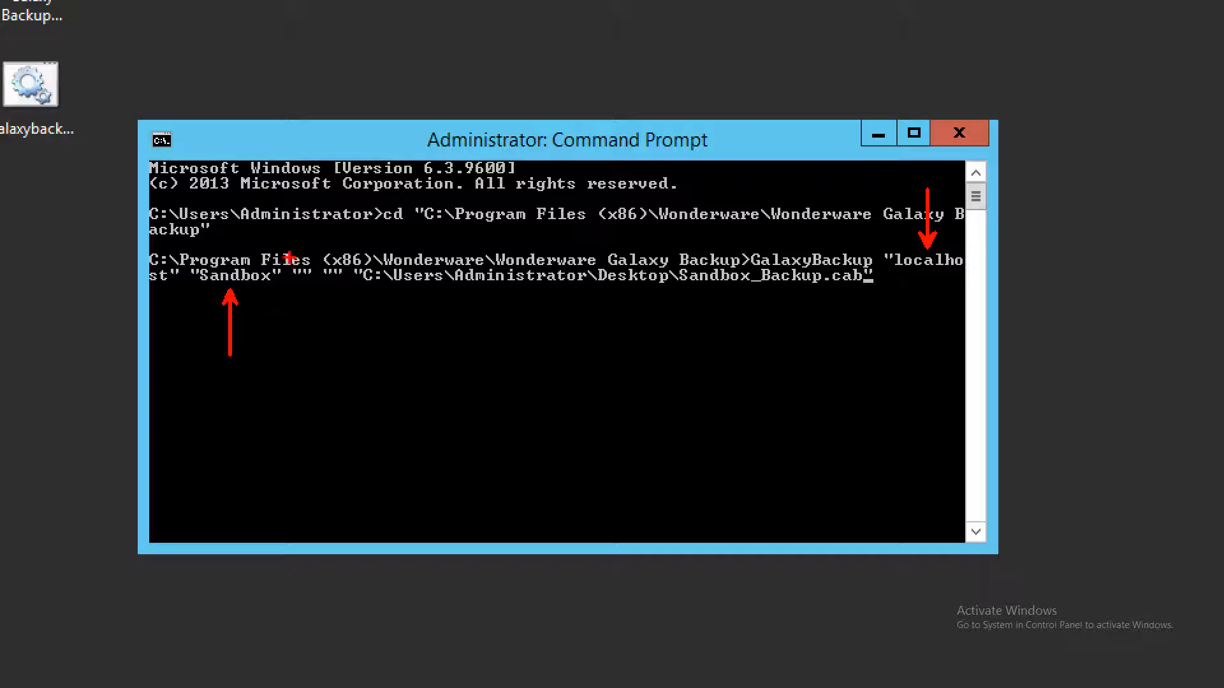
{"action": "left_click_drag", "start_coordinate": [288, 255], "coordinate": [348, 292]}
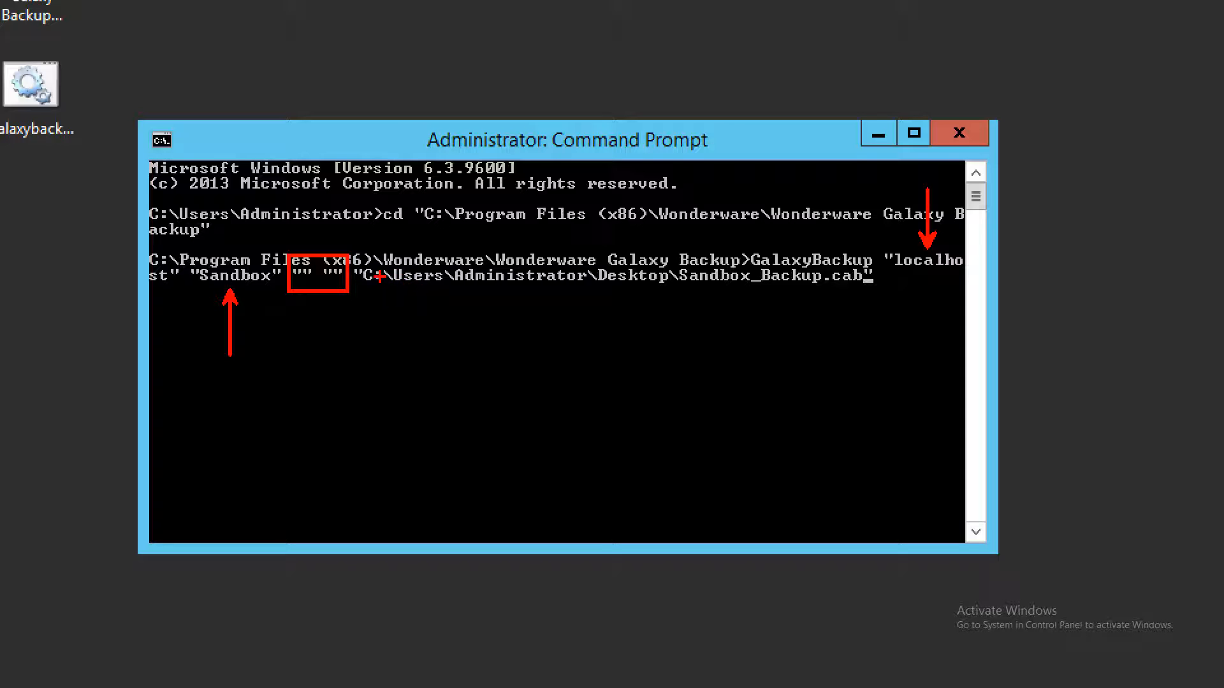
{"action": "mouse_move", "coordinate": [351, 253]}
{"action": "left_mouse_down"}
{"action": "mouse_move", "coordinate": [383, 274]}
{"action": "mouse_move", "coordinate": [556, 289]}
{"action": "mouse_move", "coordinate": [870, 291]}
{"action": "left_mouse_up"}
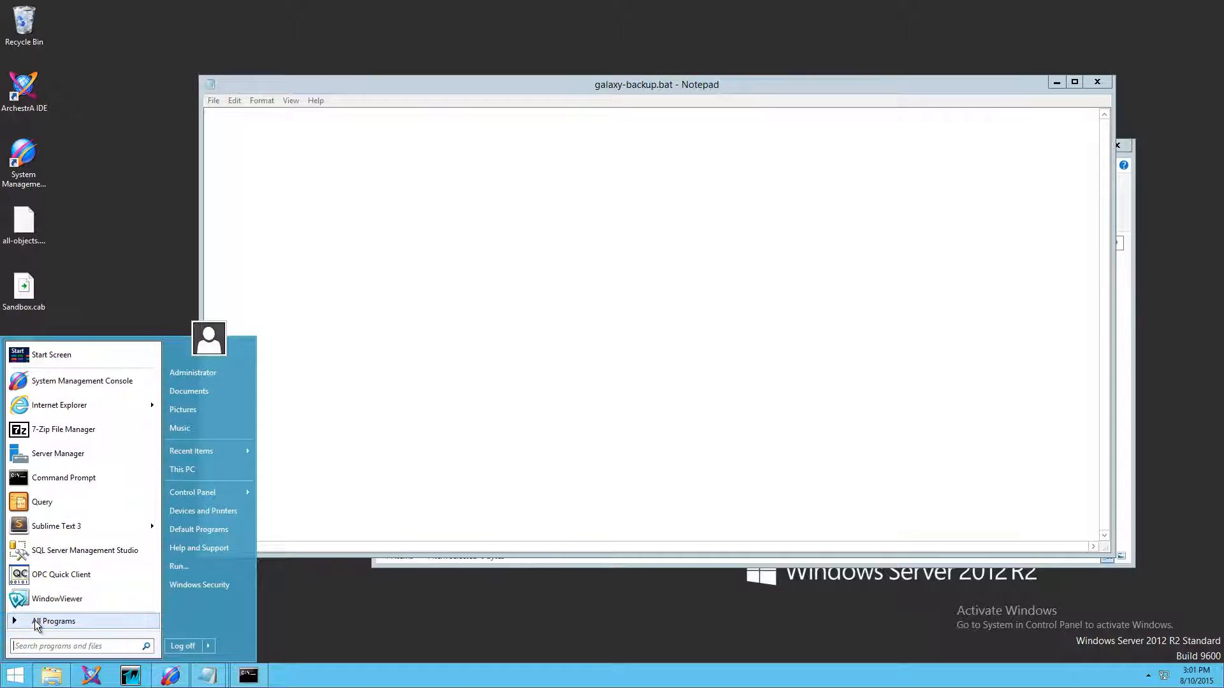
Open the GalaxyBackup help file from the Wonderware program group and read its topics on installing and using the utility
{"action": "left_click", "coordinate": [36, 622]}
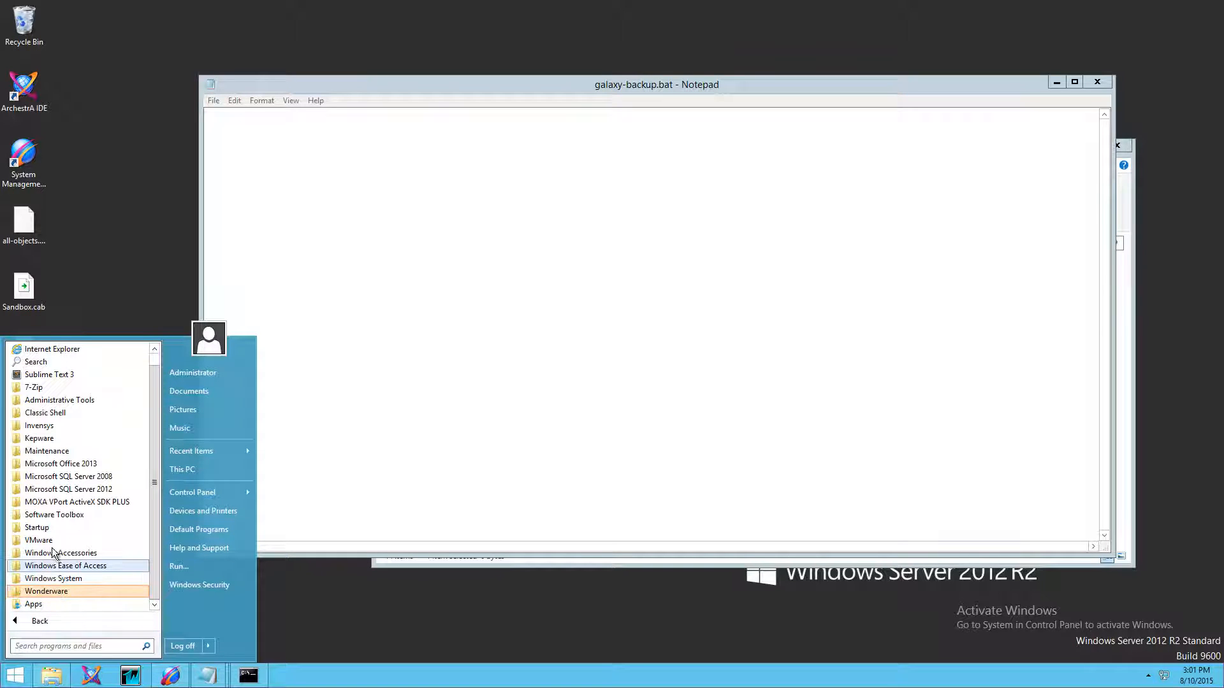
{"action": "left_click", "coordinate": [64, 592]}
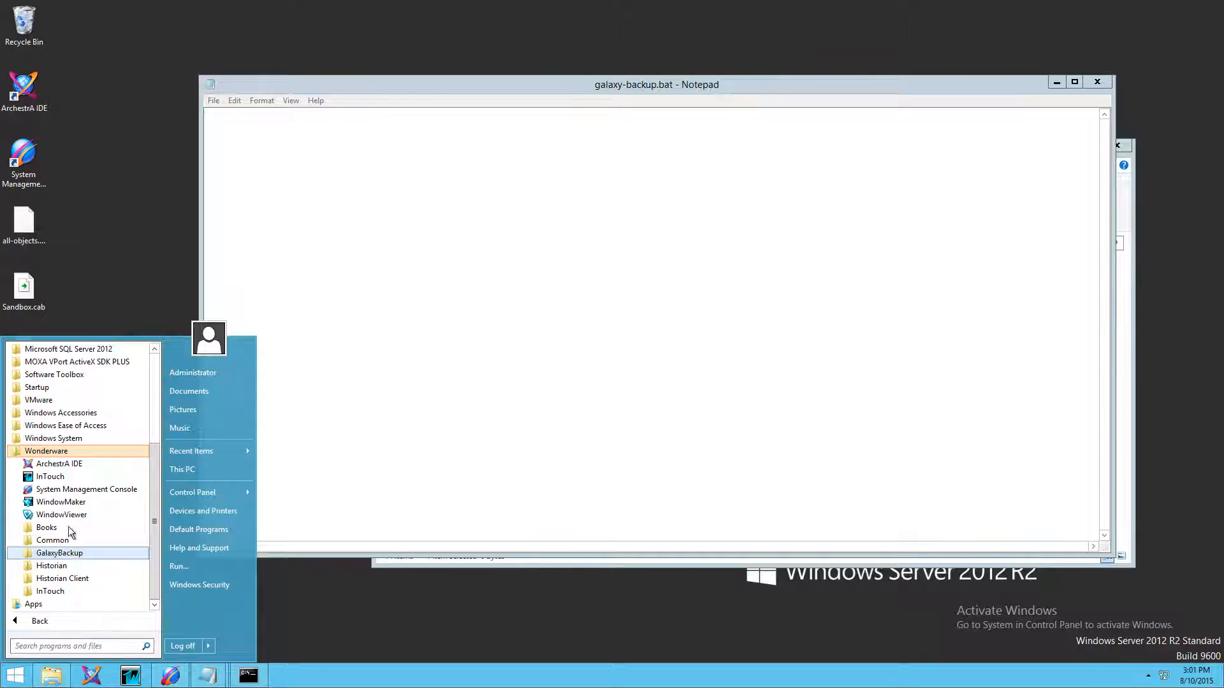
{"action": "left_click", "coordinate": [67, 554]}
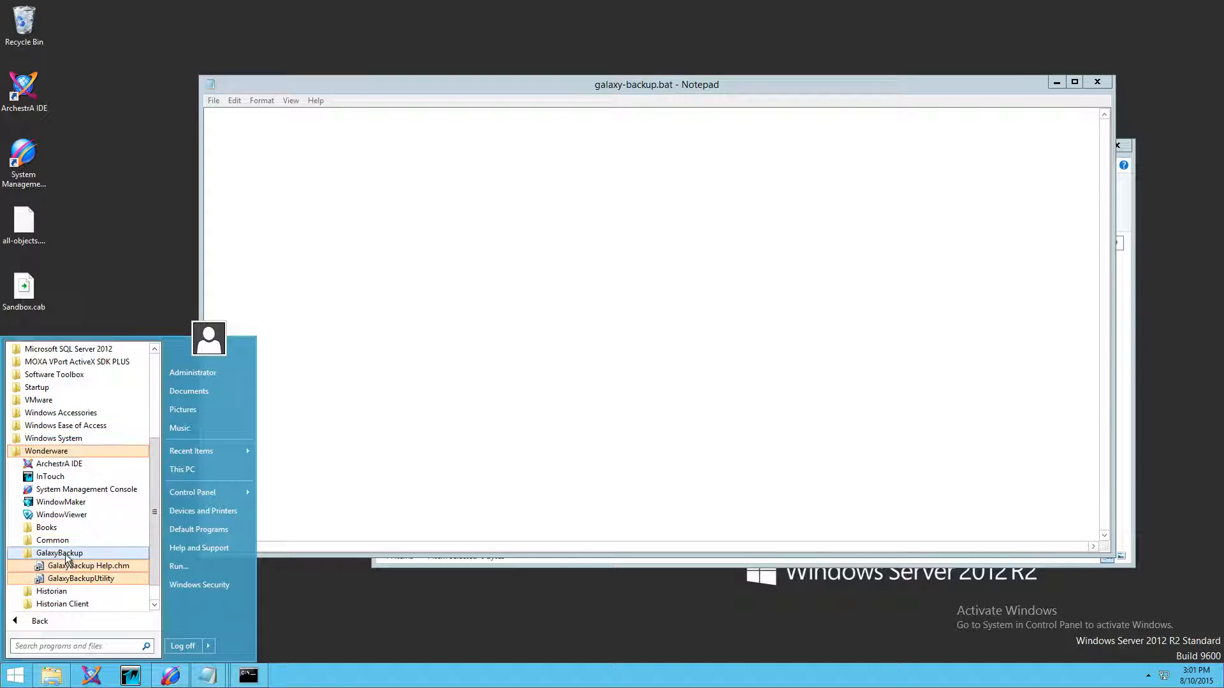
{"action": "left_click", "coordinate": [101, 567]}
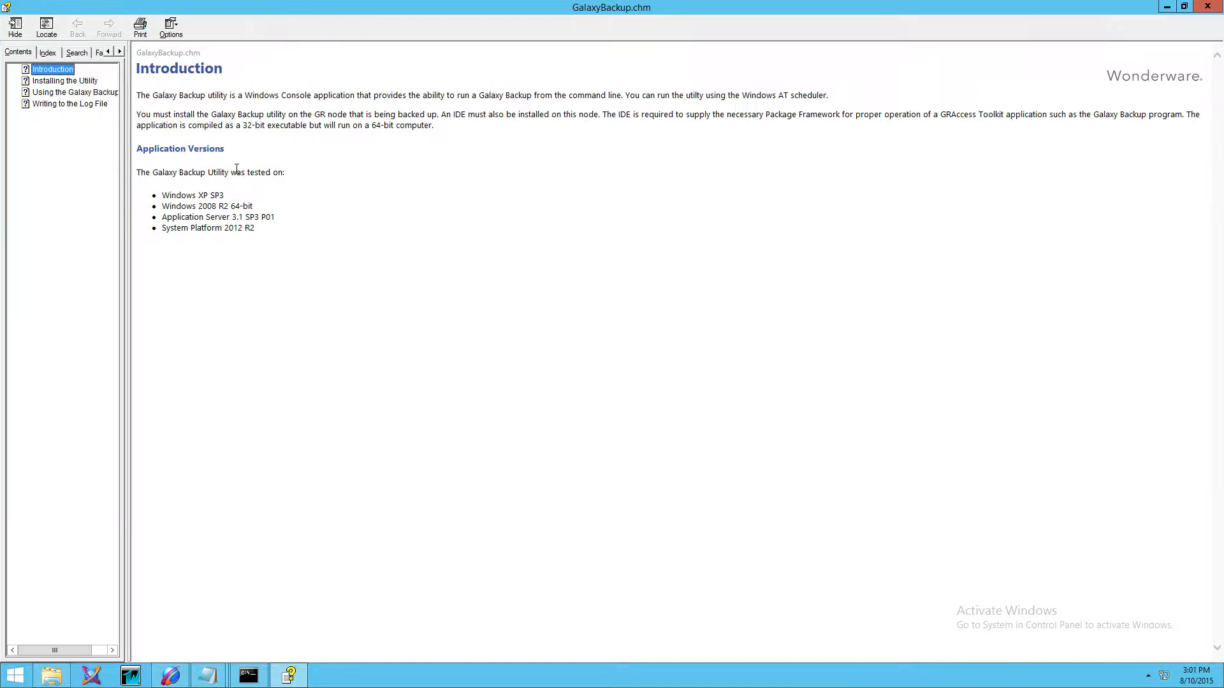
{"action": "left_click", "coordinate": [67, 81]}
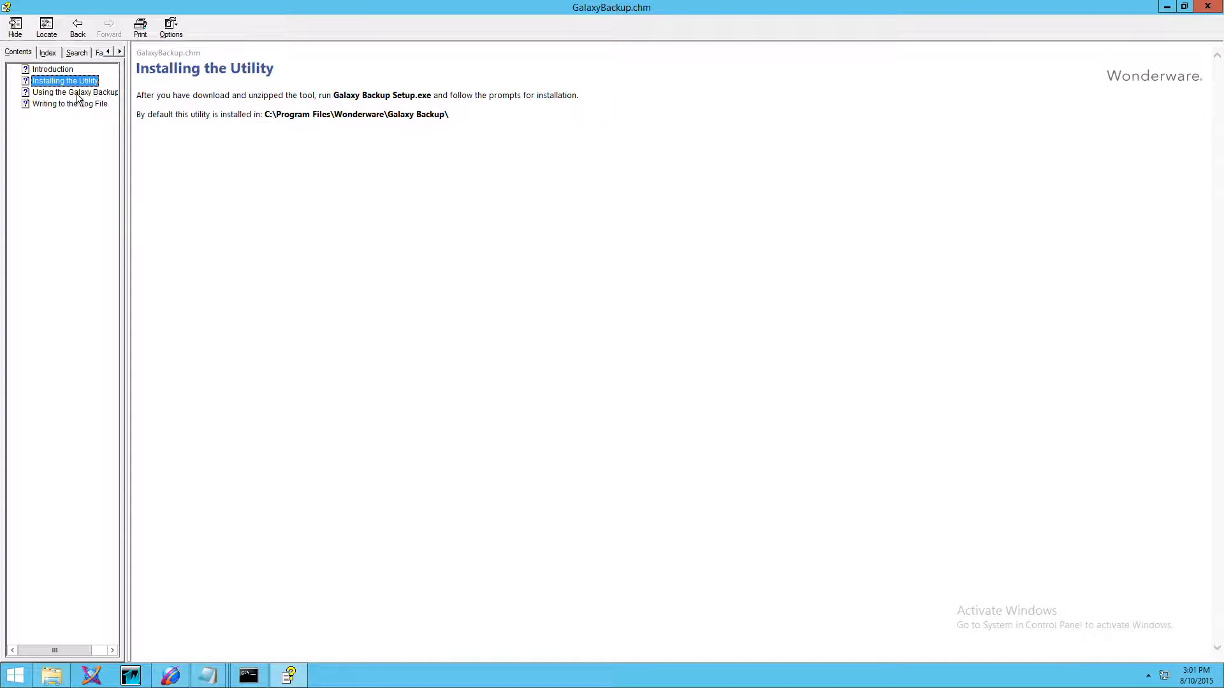
{"action": "left_click", "coordinate": [77, 94]}
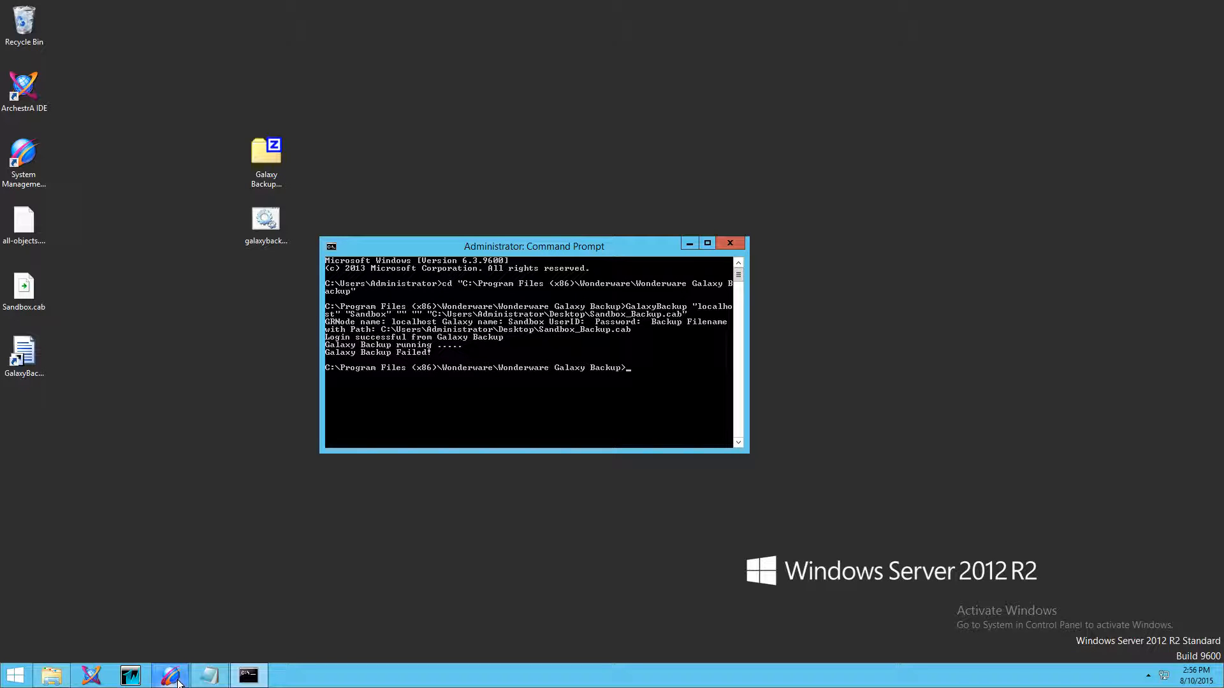
Check the local log in the System Management Console's Log Viewer for the Galaxy Backup messages
{"action": "mouse_move", "coordinate": [181, 682]}
{"action": "left_click", "coordinate": [170, 675]}
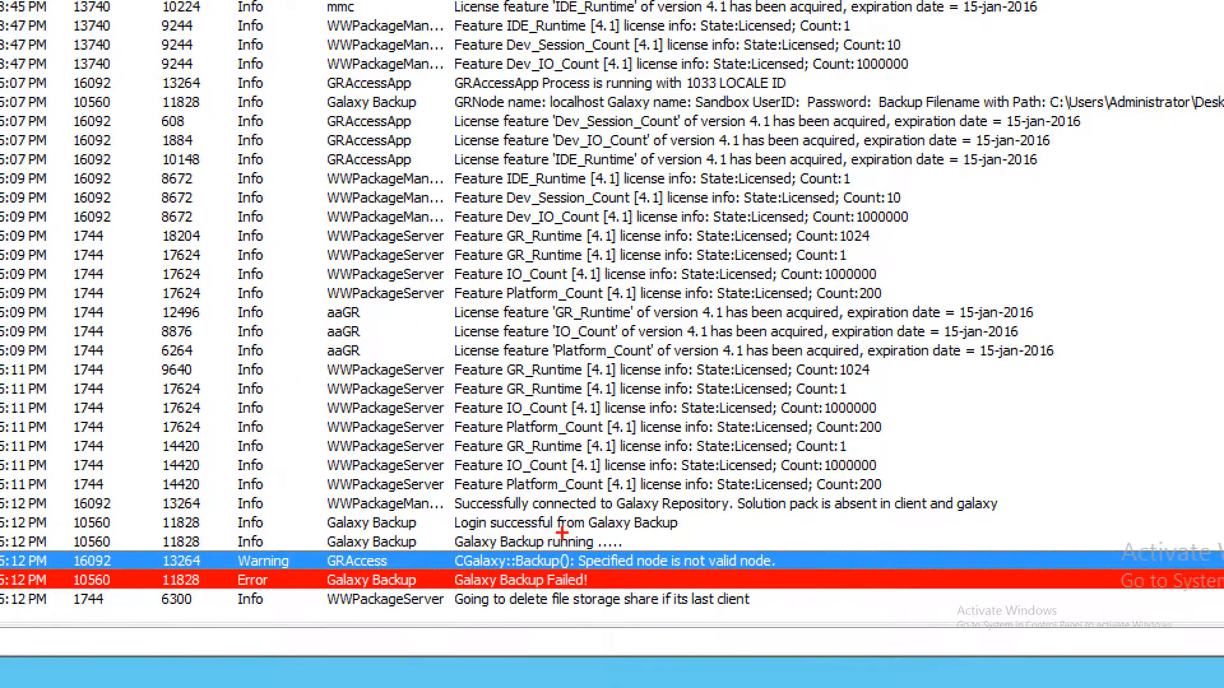
{"action": "left_click_drag", "start_coordinate": [563, 534], "coordinate": [792, 576]}
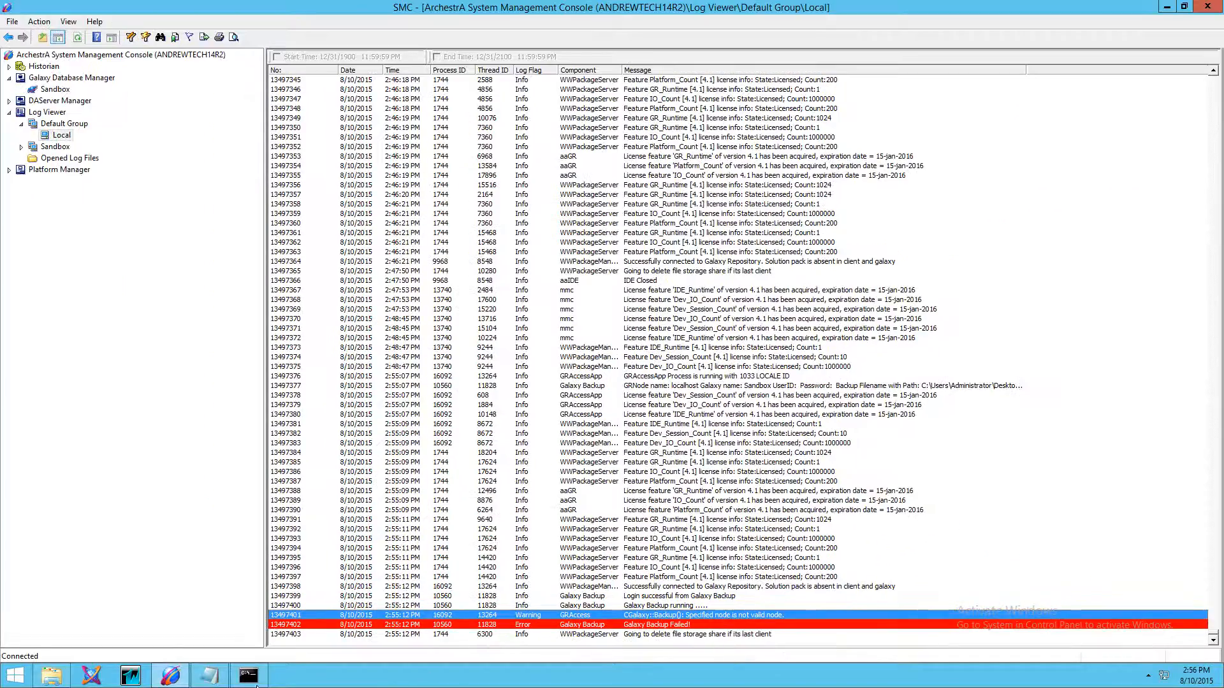
Query the hostname in the command prompt and run GalaxyBackup for "Sandbox" on "andrewtech14r2" with blank credentials, saving to C:\Users\Administrator\Desktop\Sandbox_Backup.cab
{"action": "left_click", "coordinate": [255, 684]}
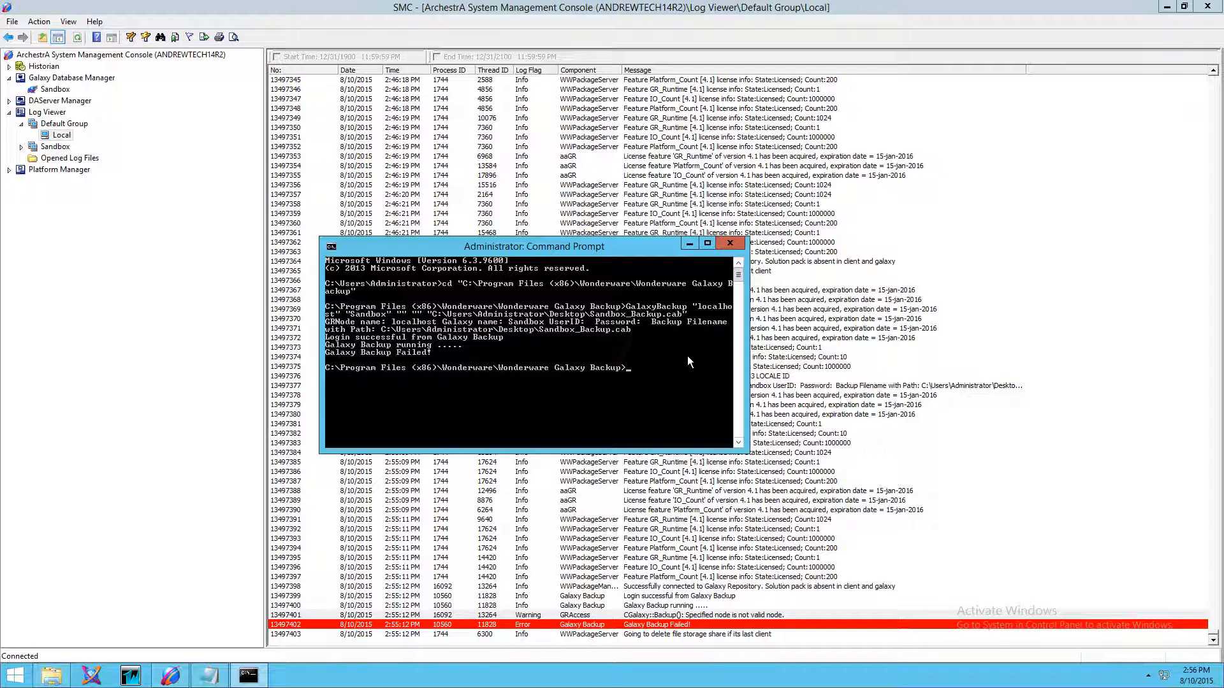
{"action": "type", "text": "hostname"}
{"action": "key", "text": "Return"}
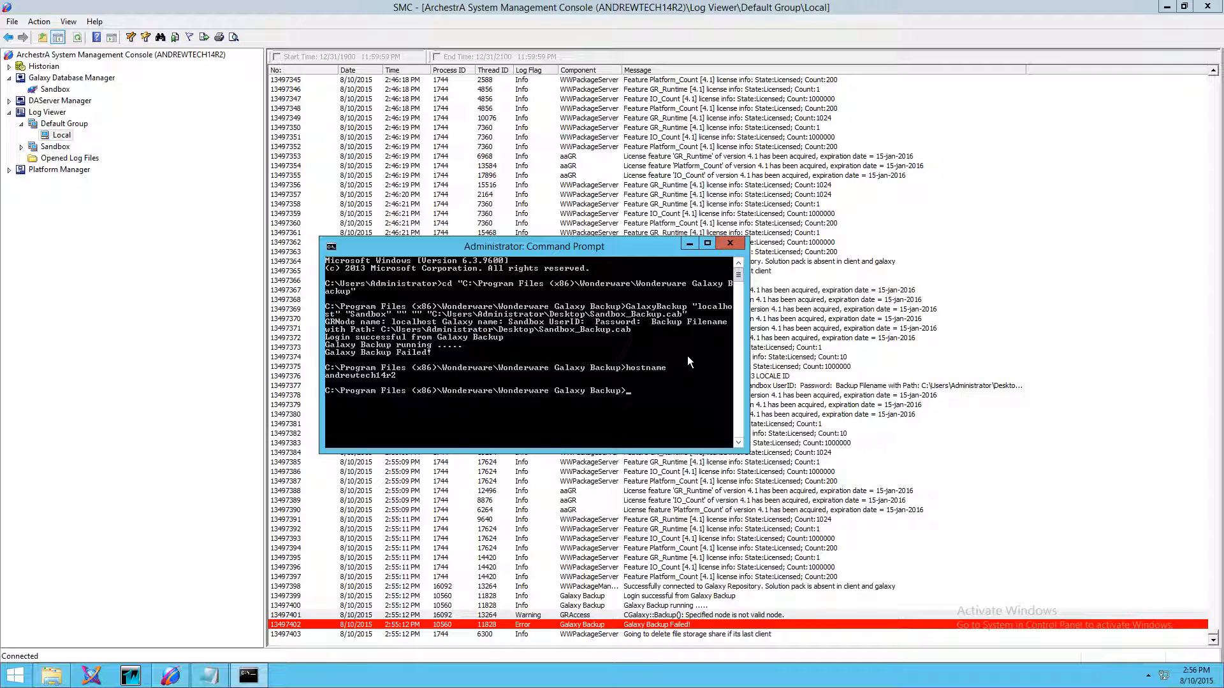
{"action": "type", "text": "GalaxyBackup \"andrewtech14r2\" \"Sandbox\" \"\" \"\" \"C:\\Users\\Administrator\\Desktop\\Sandbox_Backup.cab\""}
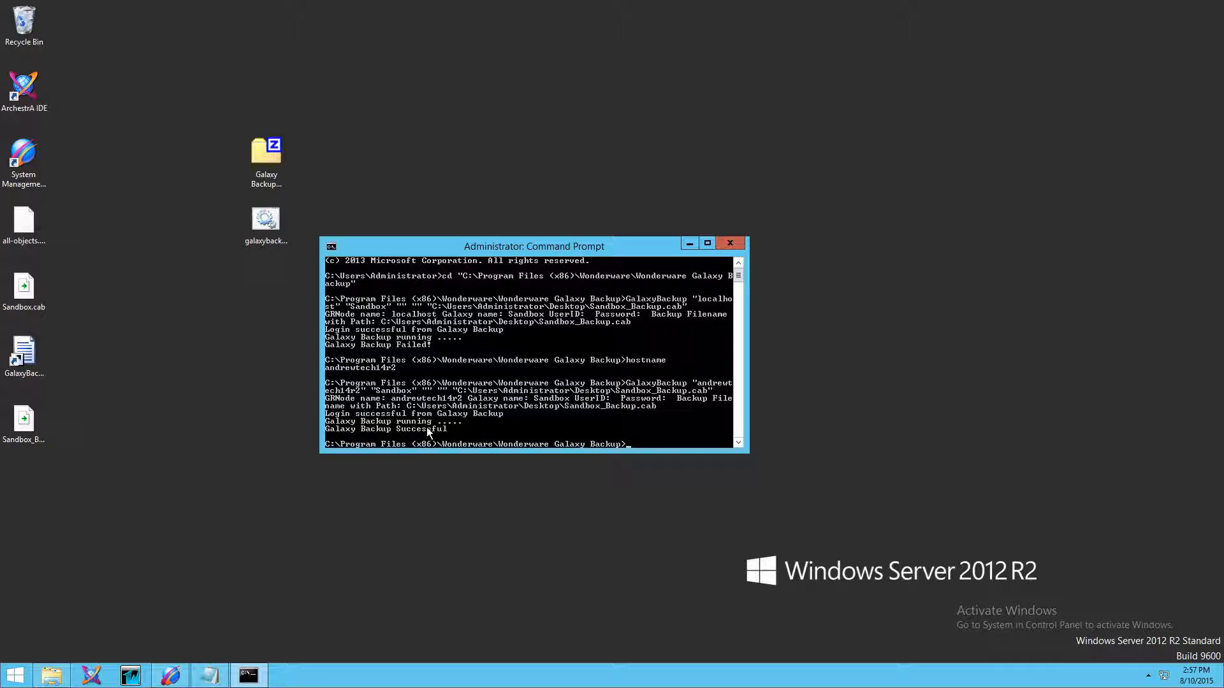
{"action": "left_click", "coordinate": [24, 422]}
{"action": "mouse_move", "coordinate": [25, 449]}
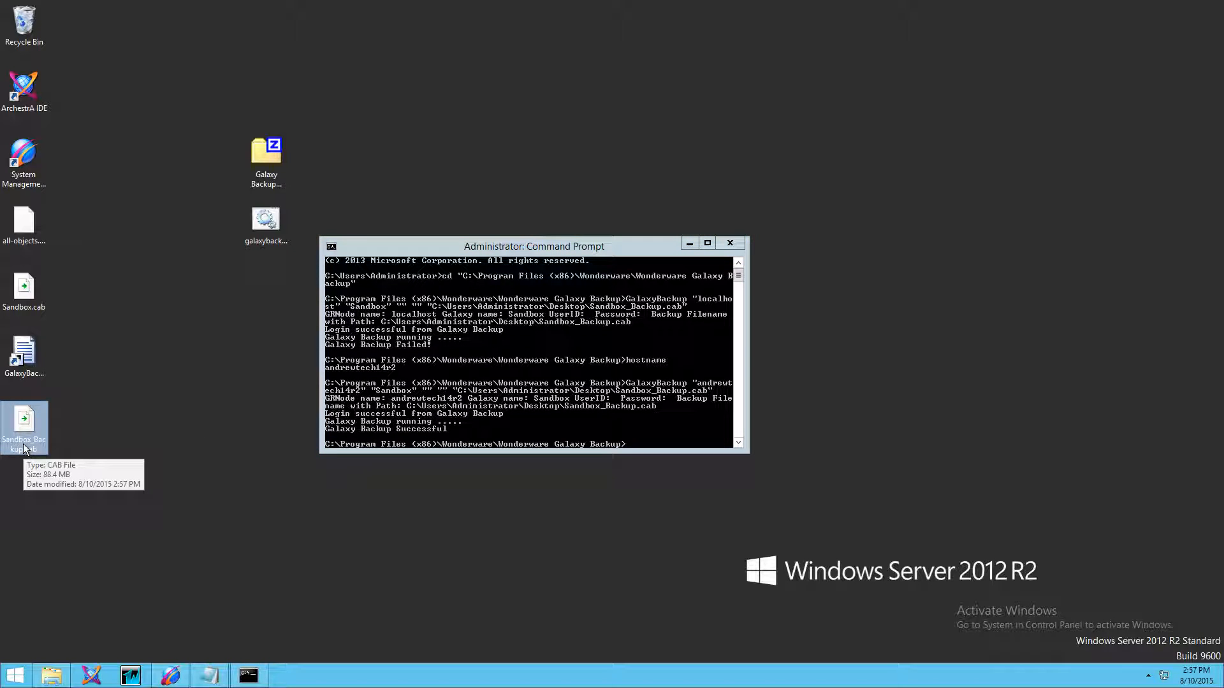
{"action": "left_click", "coordinate": [646, 247]}
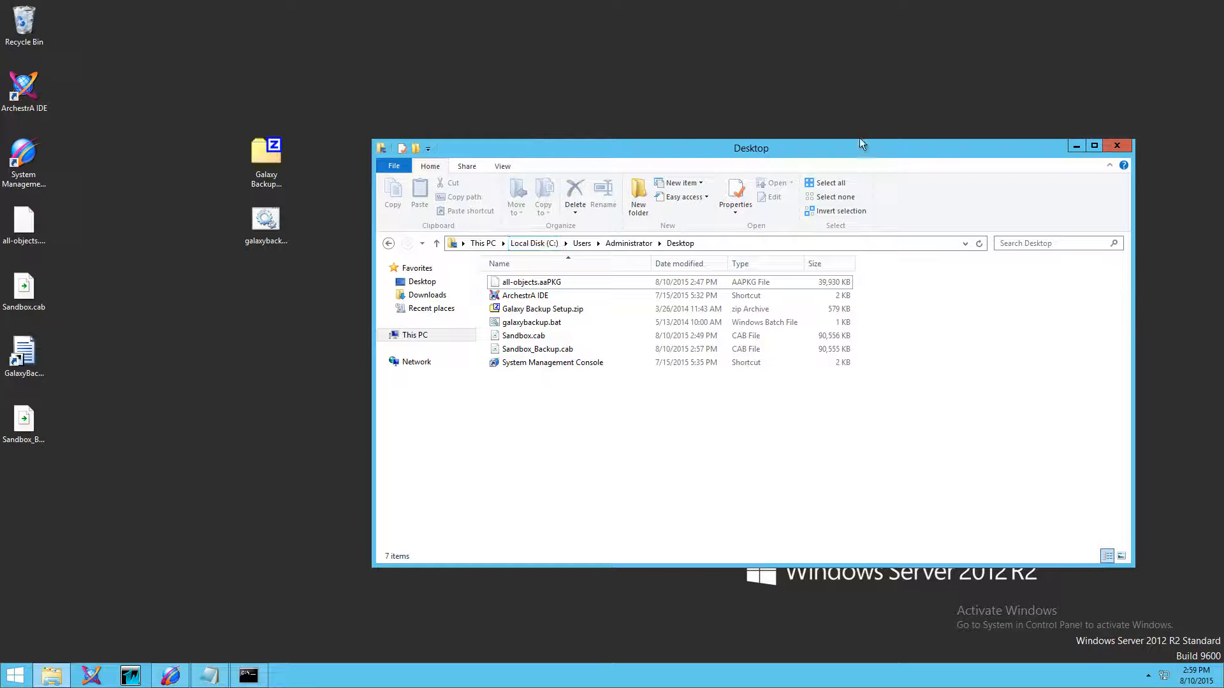
Create a new text document in the Desktop folder and name it galaxy-backup.bat.txt
{"action": "right_click", "coordinate": [517, 407]}
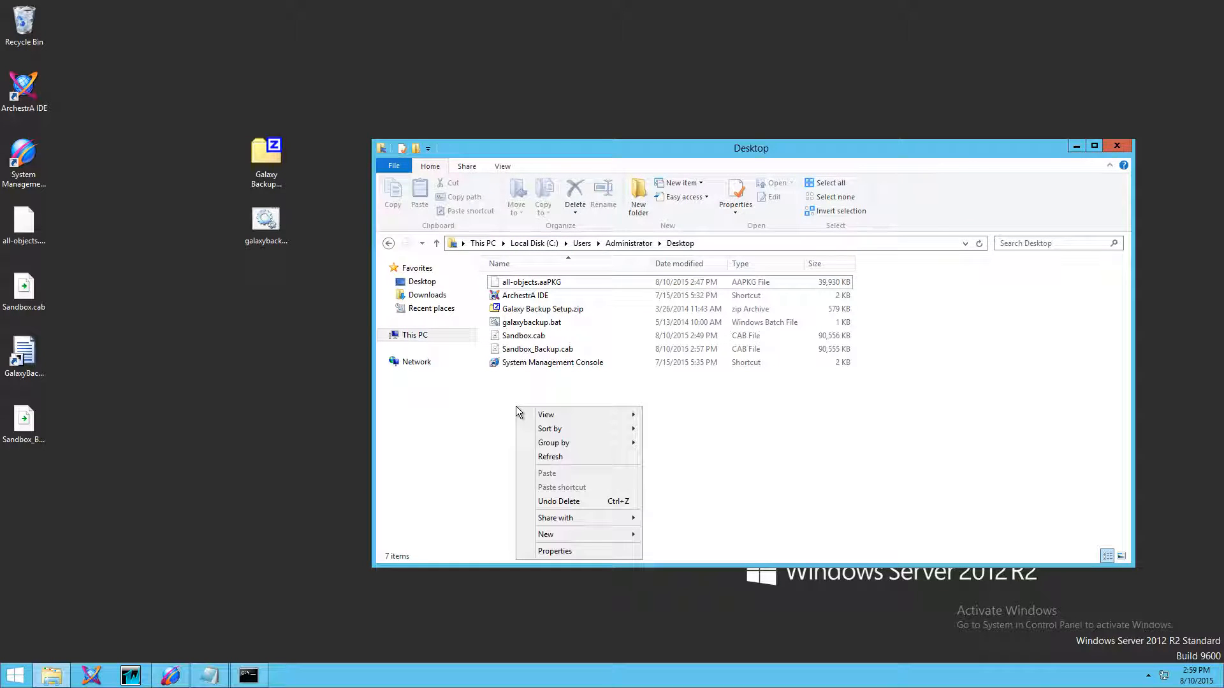
{"action": "mouse_move", "coordinate": [588, 534]}
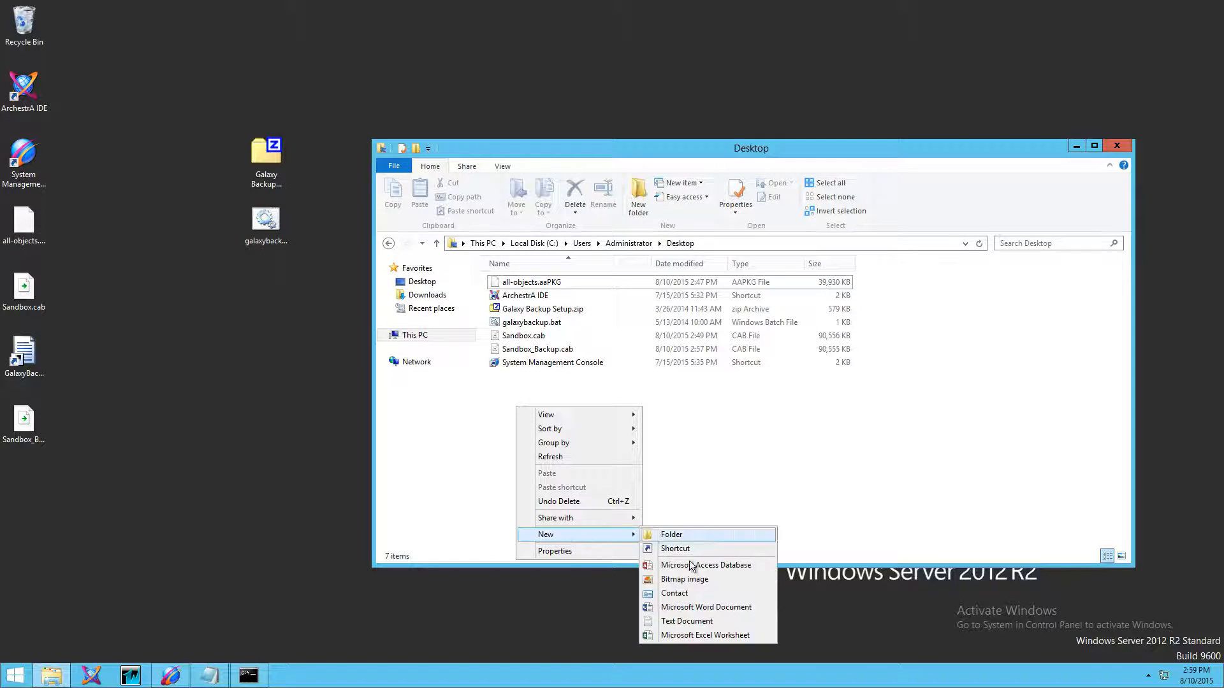
{"action": "left_click", "coordinate": [690, 622]}
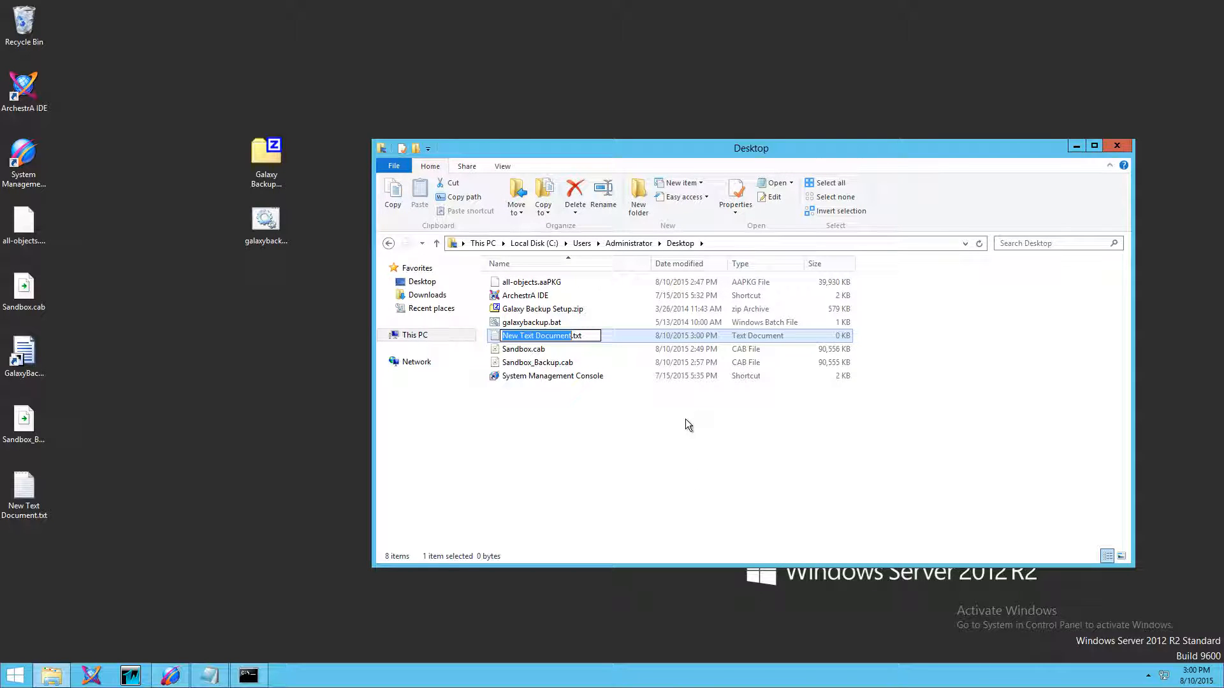
{"action": "type", "text": "galaxy"}
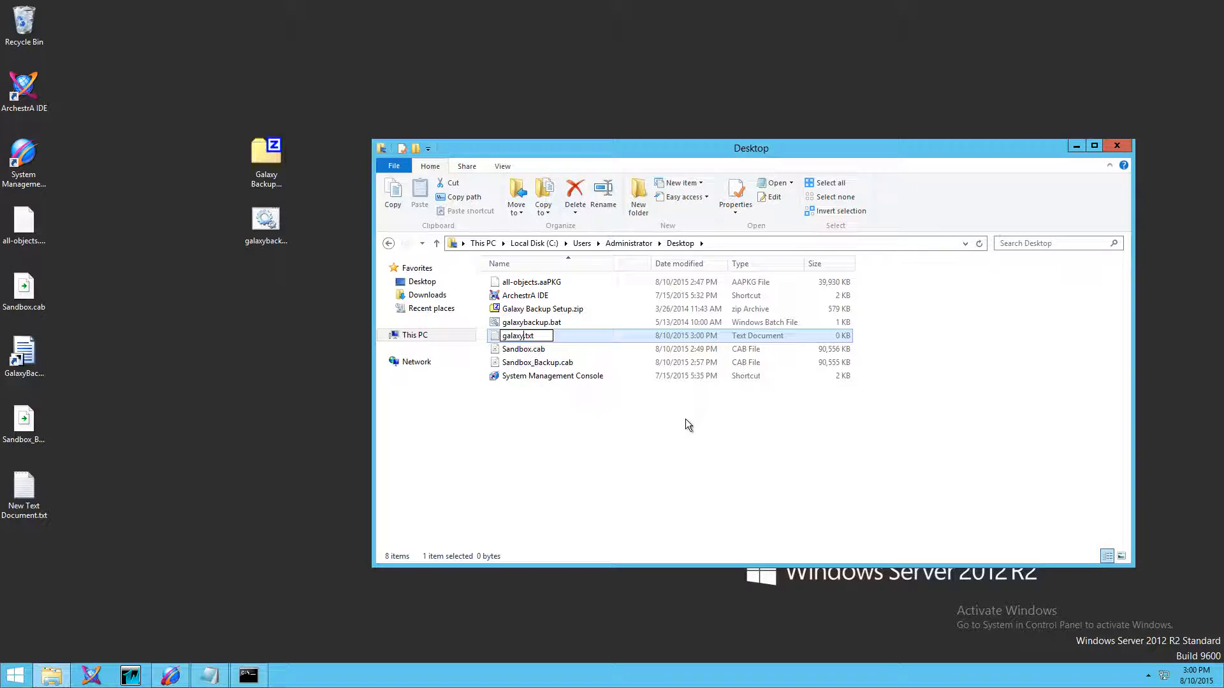
{"action": "type", "text": "-backup.bat"}
{"action": "key", "text": "Return"}
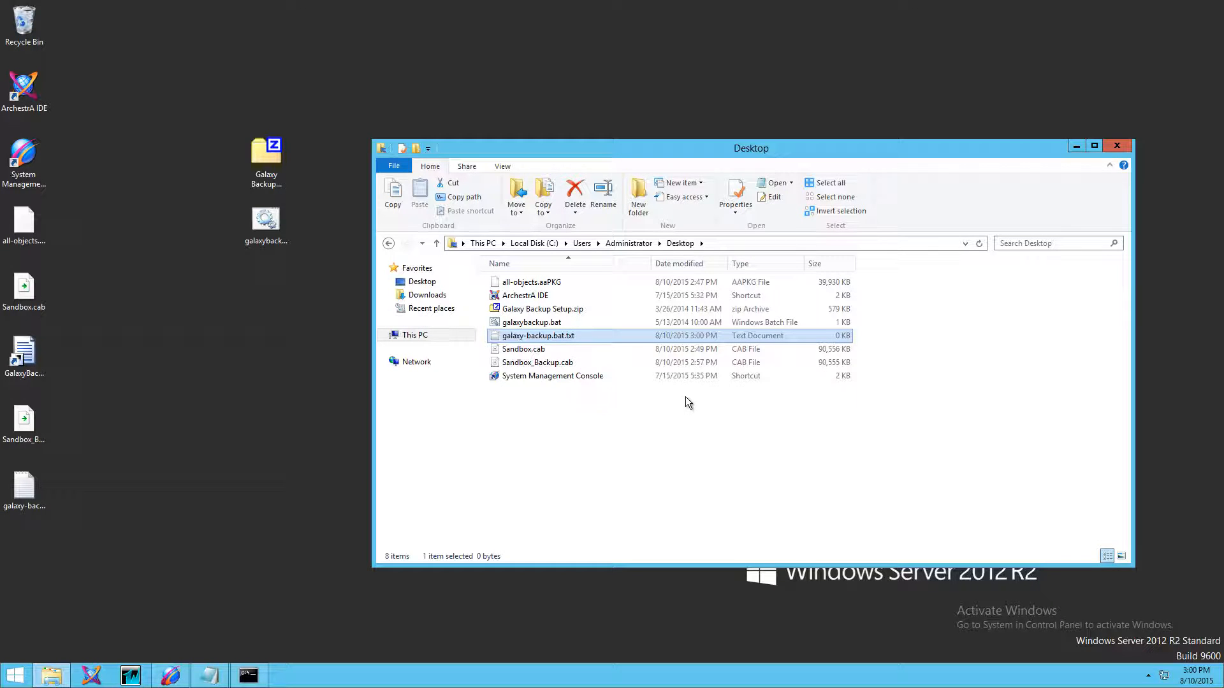
Turn the display of file name extensions off and back on in the Desktop folder
{"action": "left_click", "coordinate": [504, 167]}
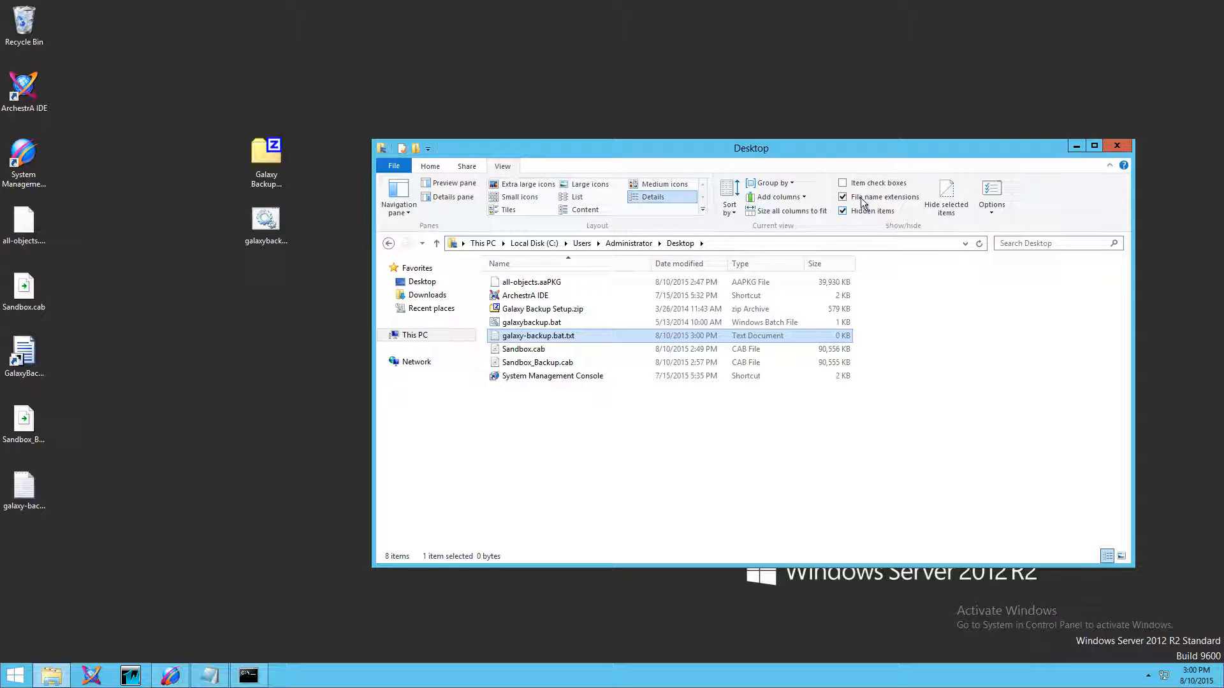
{"action": "left_click", "coordinate": [881, 199]}
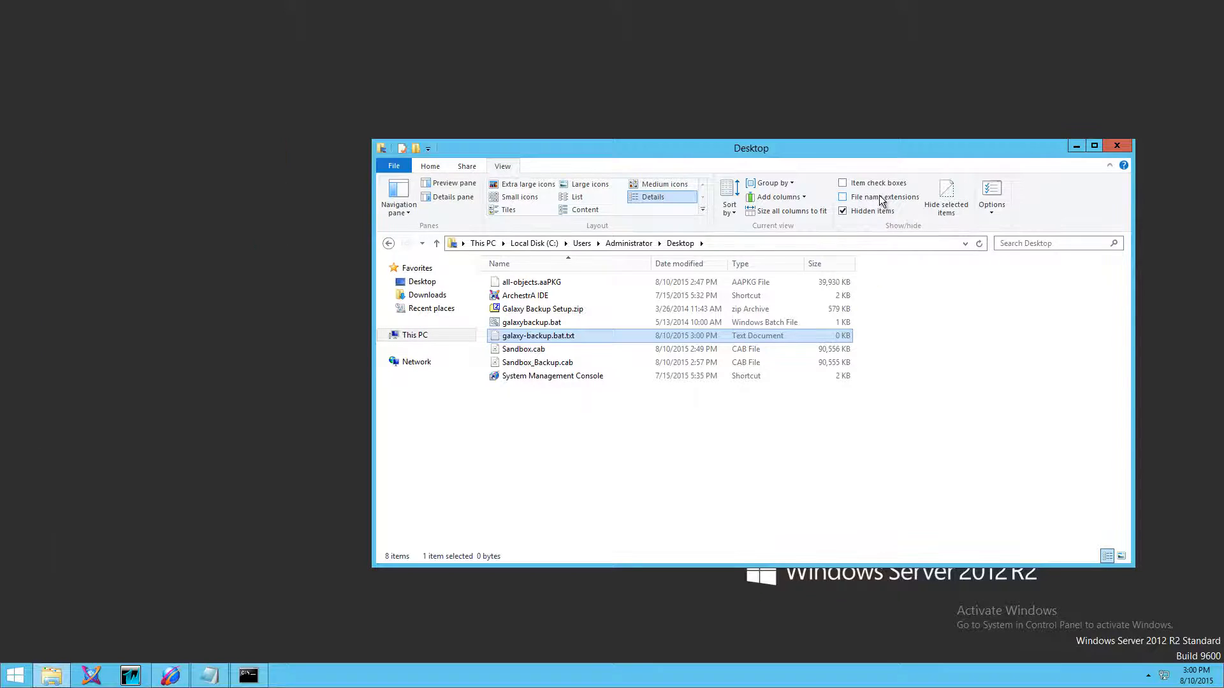
{"action": "left_click", "coordinate": [881, 199]}
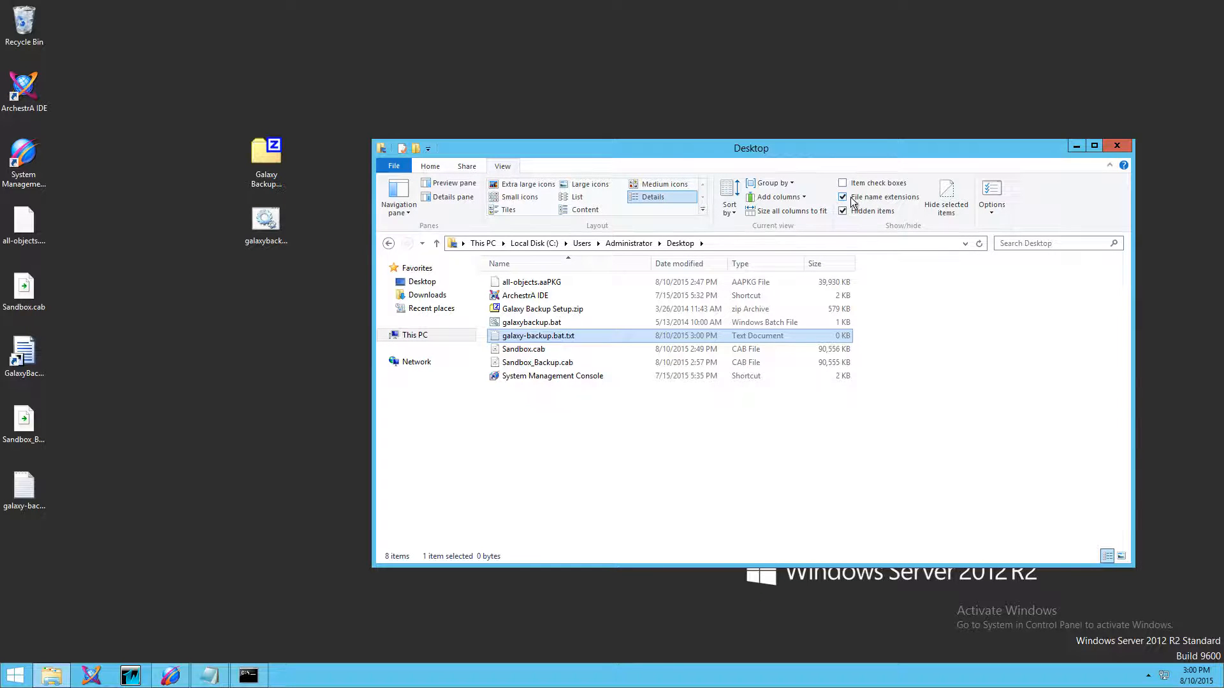
Rename the new text document to galaxy-backup.bat, accepting the extension change, and delete the older galaxybackup.bat
{"action": "left_click", "coordinate": [580, 337]}
{"action": "left_click", "coordinate": [582, 336]}
{"action": "double_click", "coordinate": [569, 336]}
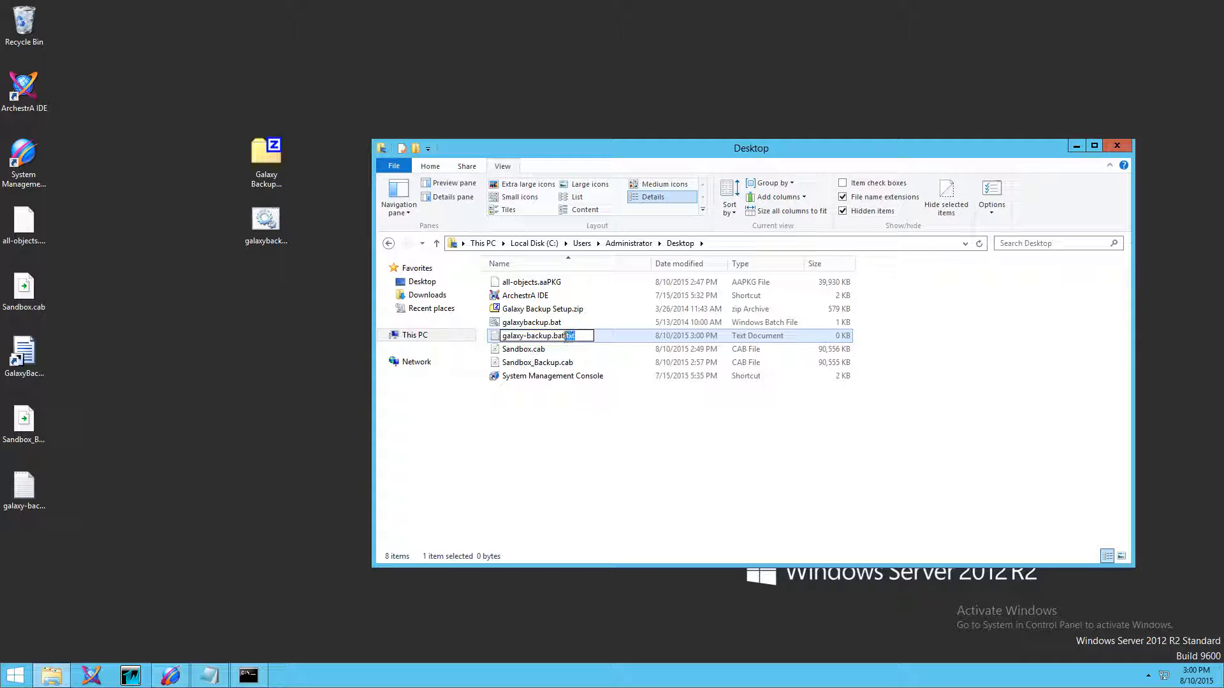
{"action": "key", "text": "BackSpace"}
{"action": "key", "text": "BackSpace"}
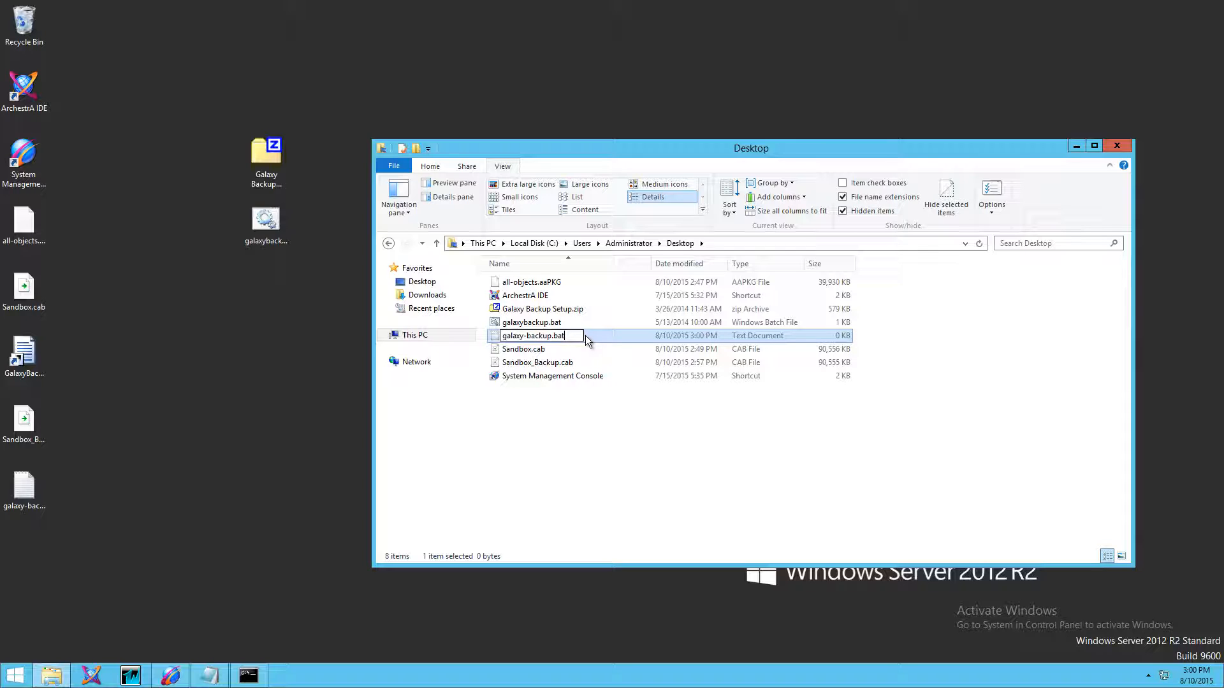
{"action": "key", "text": "Return"}
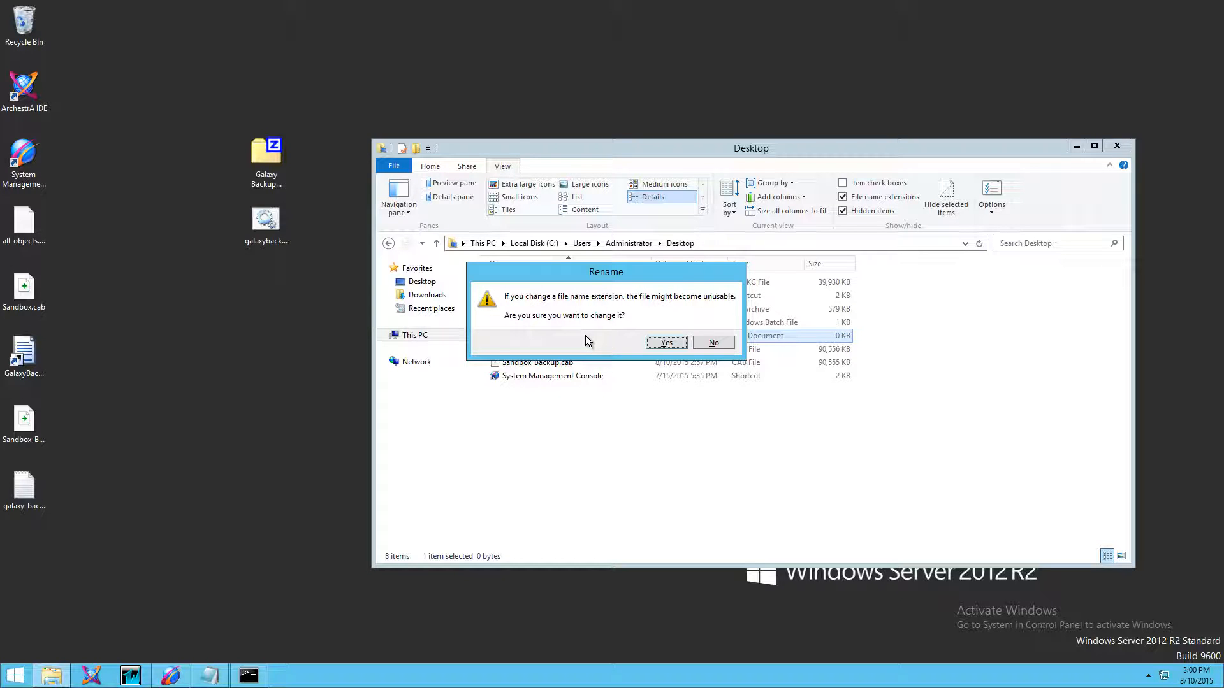
{"action": "key", "text": "Return"}
{"action": "left_click", "coordinate": [560, 322]}
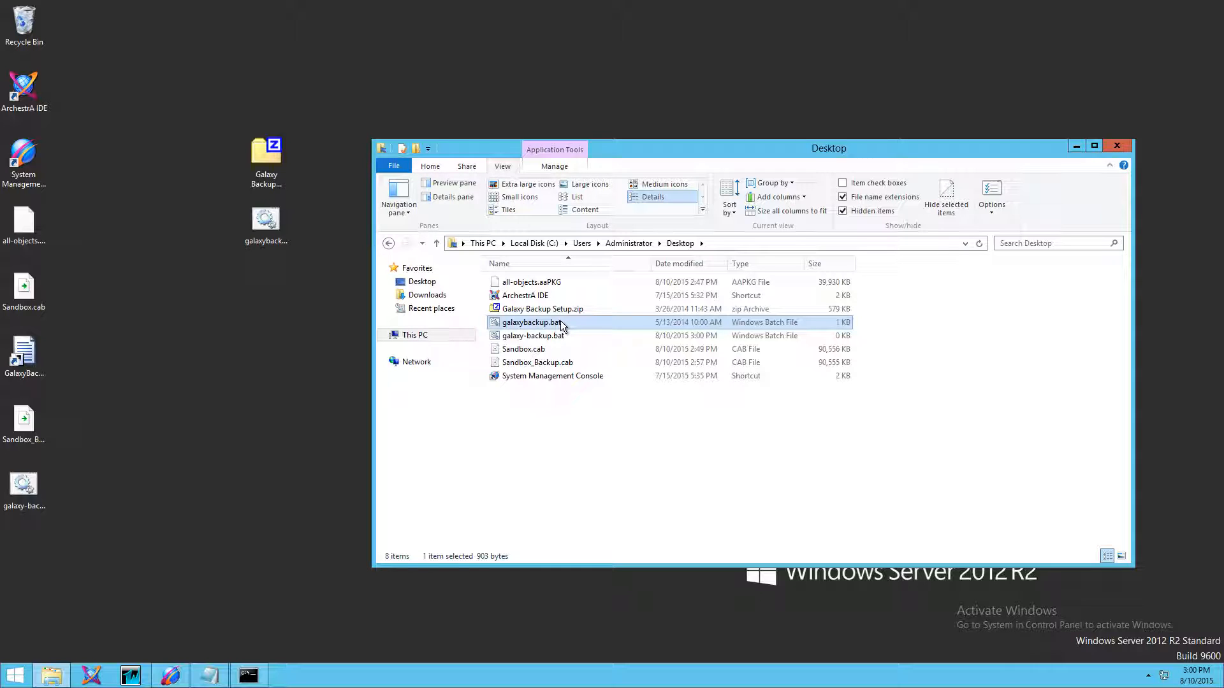
Edit galaxy-backup.bat with a cd to "C:\Program Files (x86)\Wonderware\Wonderware Galaxy Backup" and a GalaxyBackup command for "Sandbox" on "andrewtech2014r2" writing C:\Users\Administrator\Desktop\sandbox-backup.cab
{"action": "left_click", "coordinate": [422, 281]}
{"action": "right_click", "coordinate": [525, 414]}
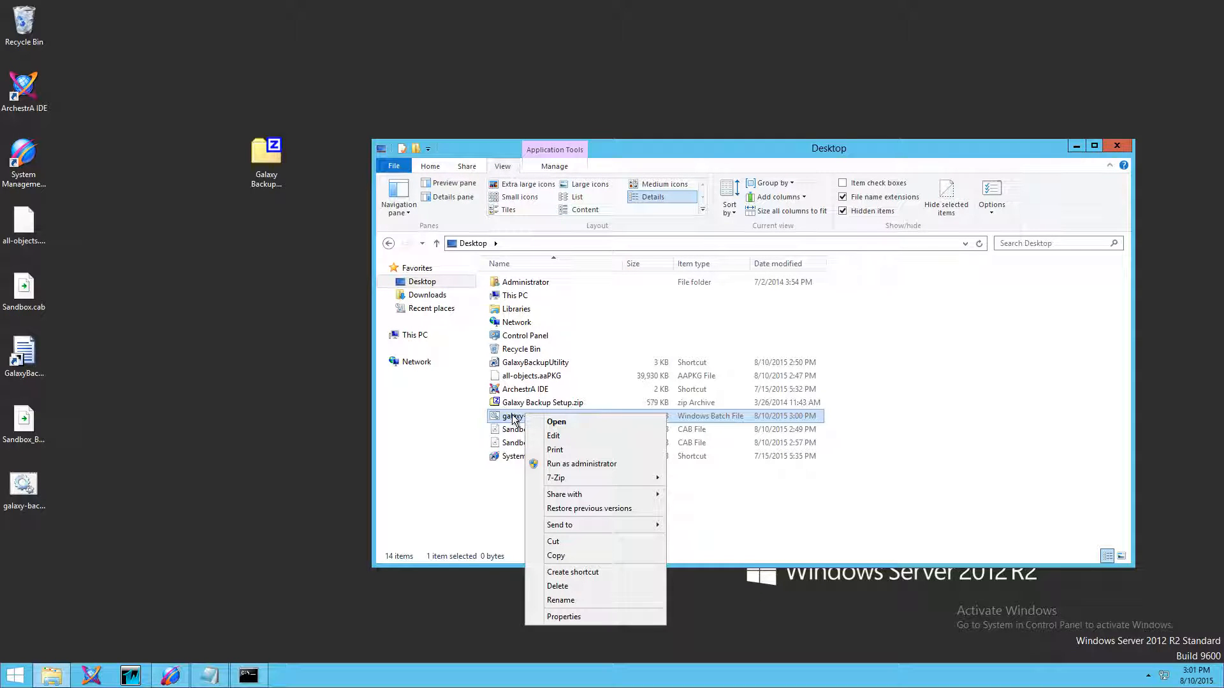
{"action": "left_click", "coordinate": [553, 436]}
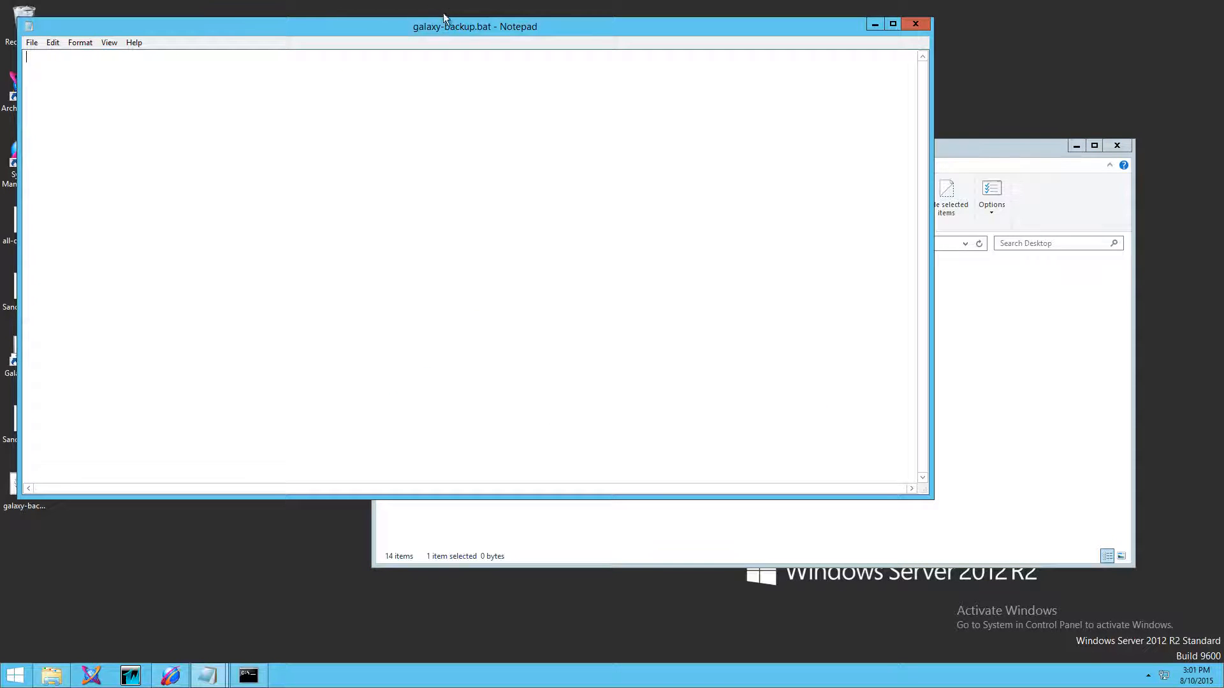
{"action": "left_click_drag", "start_coordinate": [448, 21], "coordinate": [629, 80]}
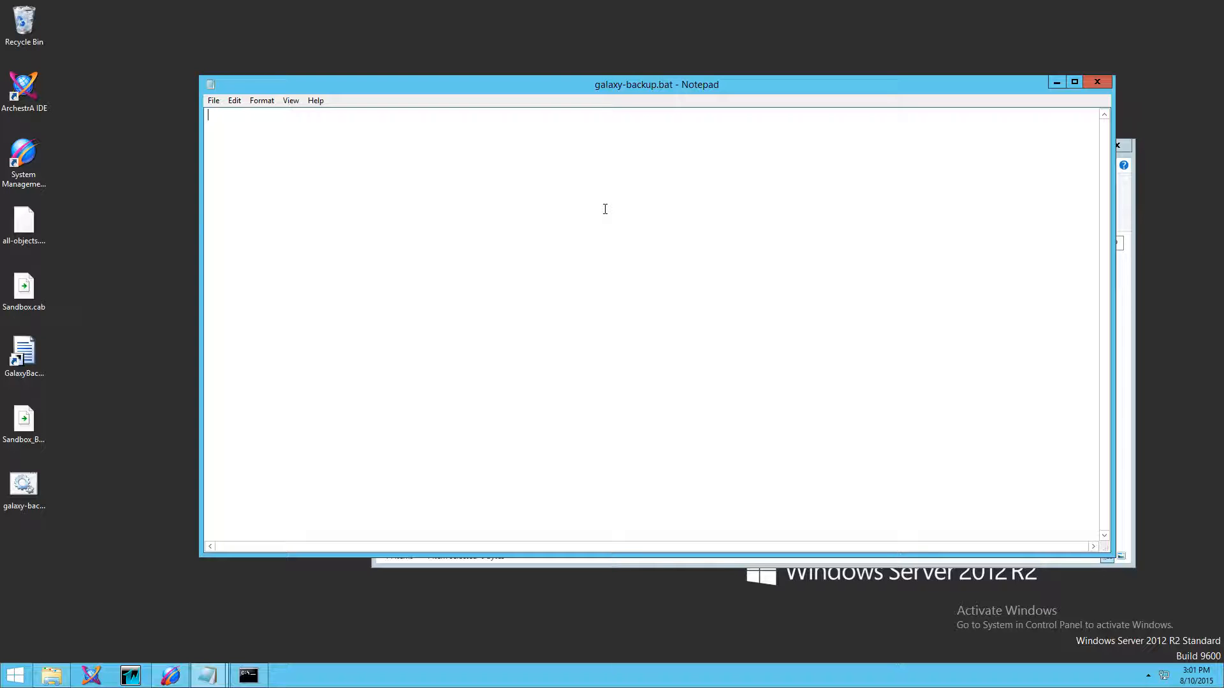
{"action": "type", "text": "cd \"C:\\Program Files (x86)\\Wonderware\\Wonderware Galaxy Backup\" GalaxyBackup \"andrewtech2014r2\" \"Sandbox\" \"\" \"\" \"C:\\Users\\Administrator\\Desktop\\sandbox-backup.cab\""}
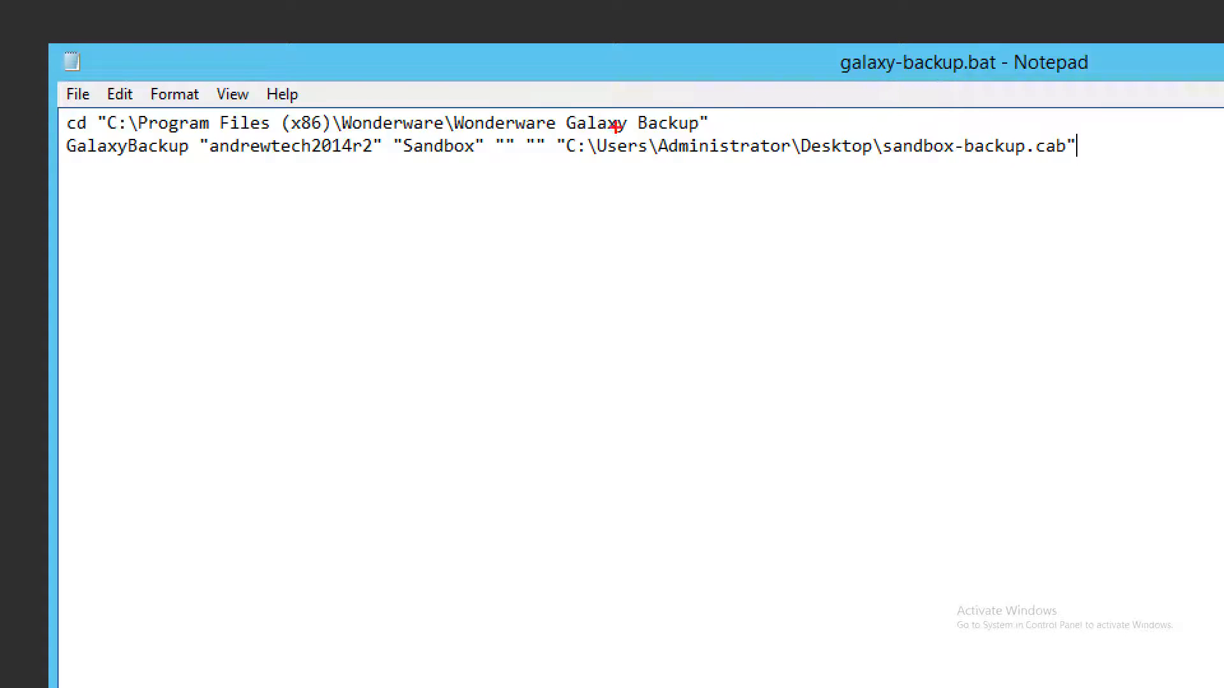
{"action": "left_click_drag", "start_coordinate": [725, 121], "coordinate": [873, 121]}
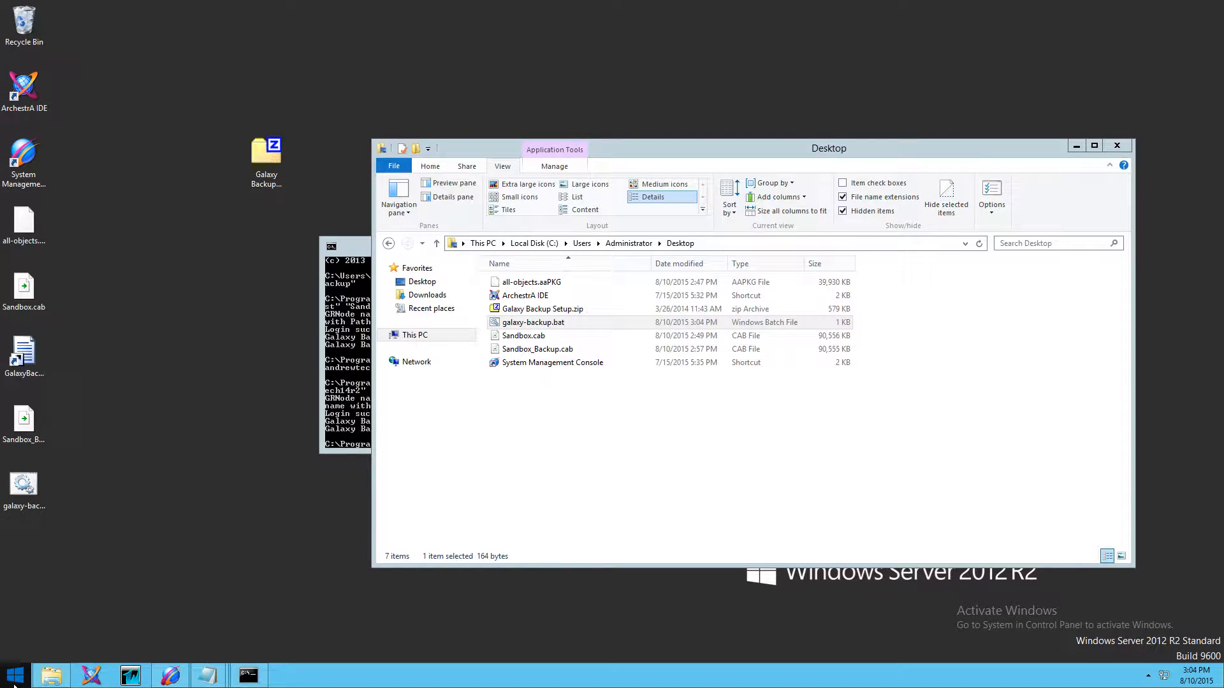
Search the installed programs for "schedule" and open Task Scheduler
{"action": "key", "text": "super"}
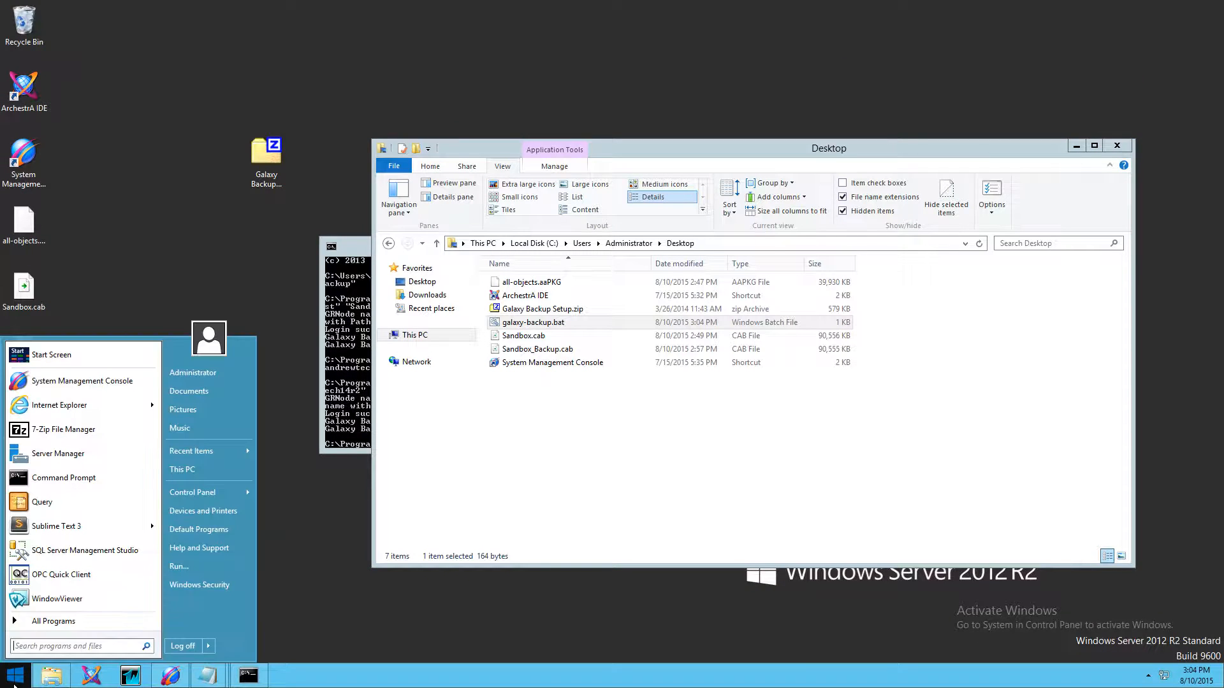
{"action": "type", "text": "schedule"}
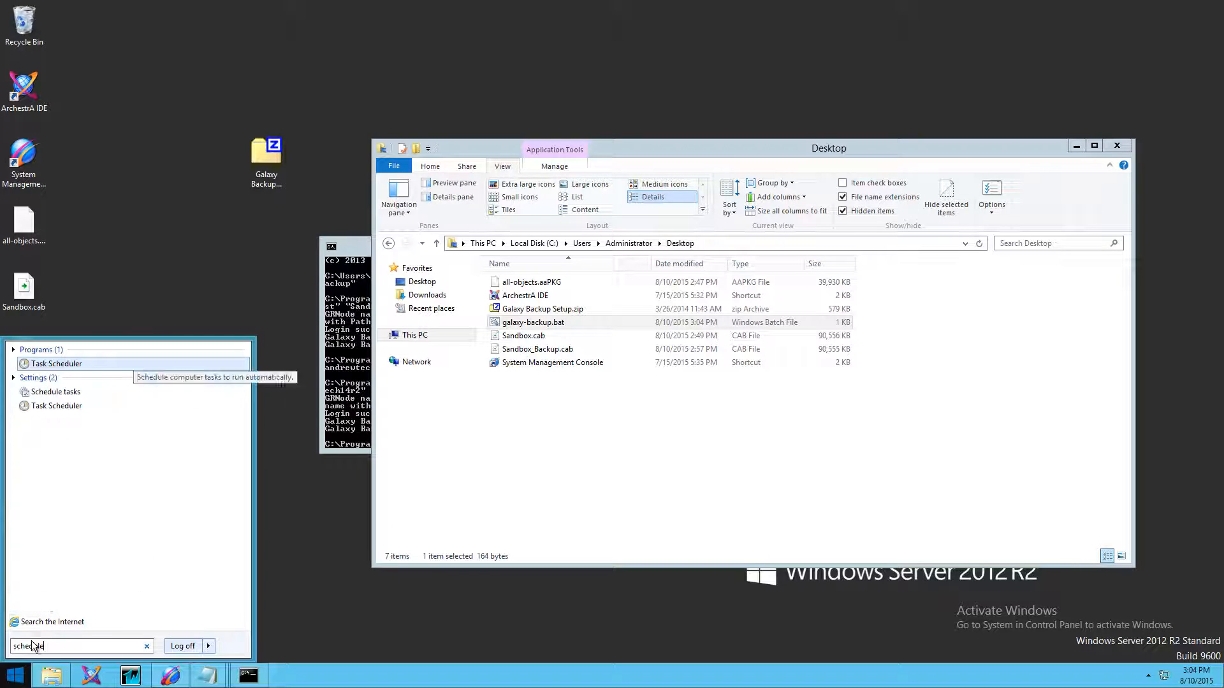
{"action": "left_click", "coordinate": [74, 365]}
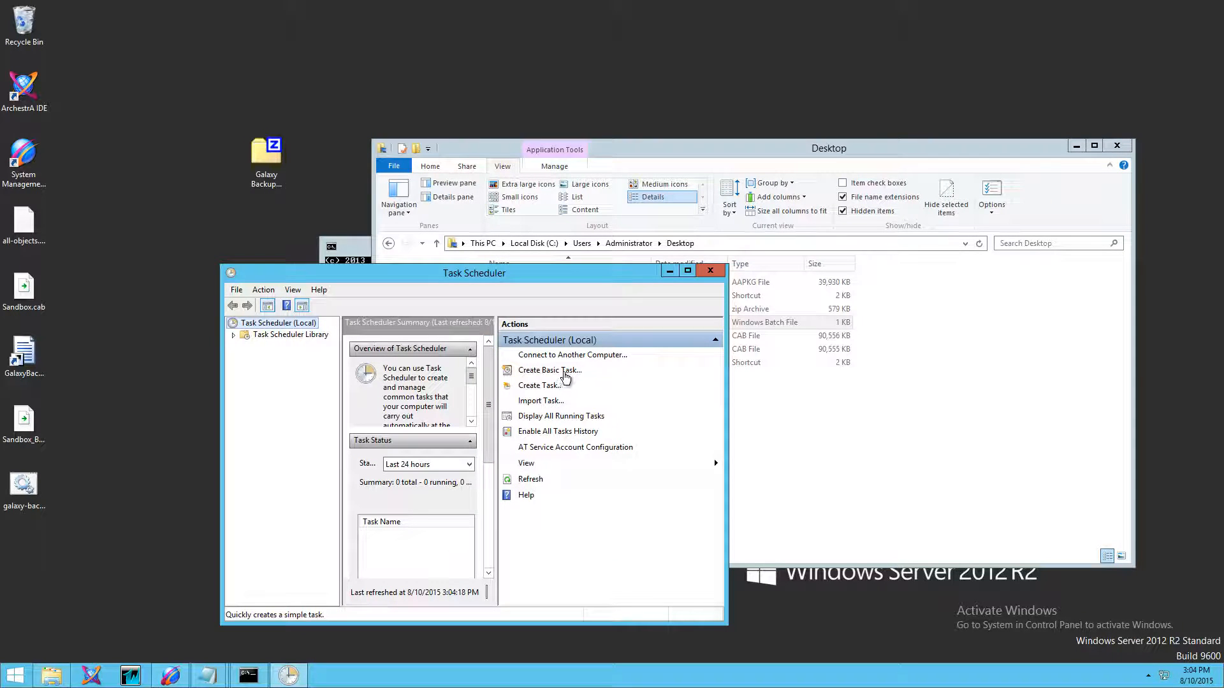
Start a basic task named "Galaxy Backup Daily" with a daily trigger
{"action": "left_click", "coordinate": [565, 377]}
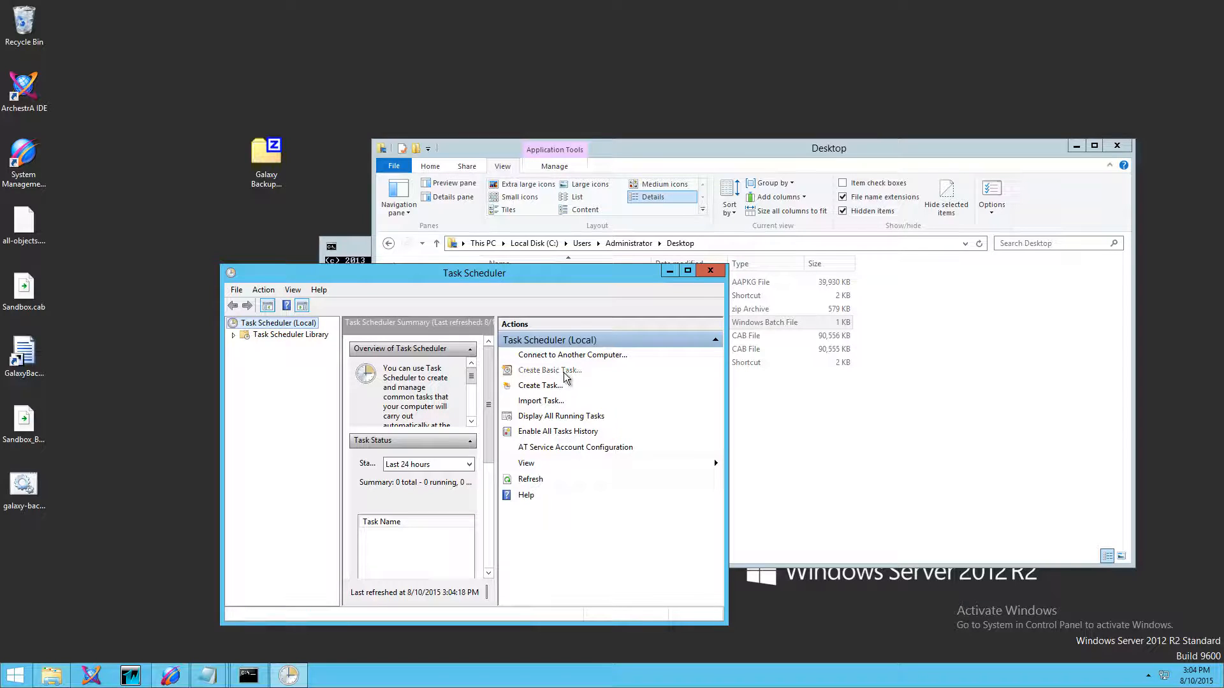
{"action": "type", "text": "Galaxy Backup Daily"}
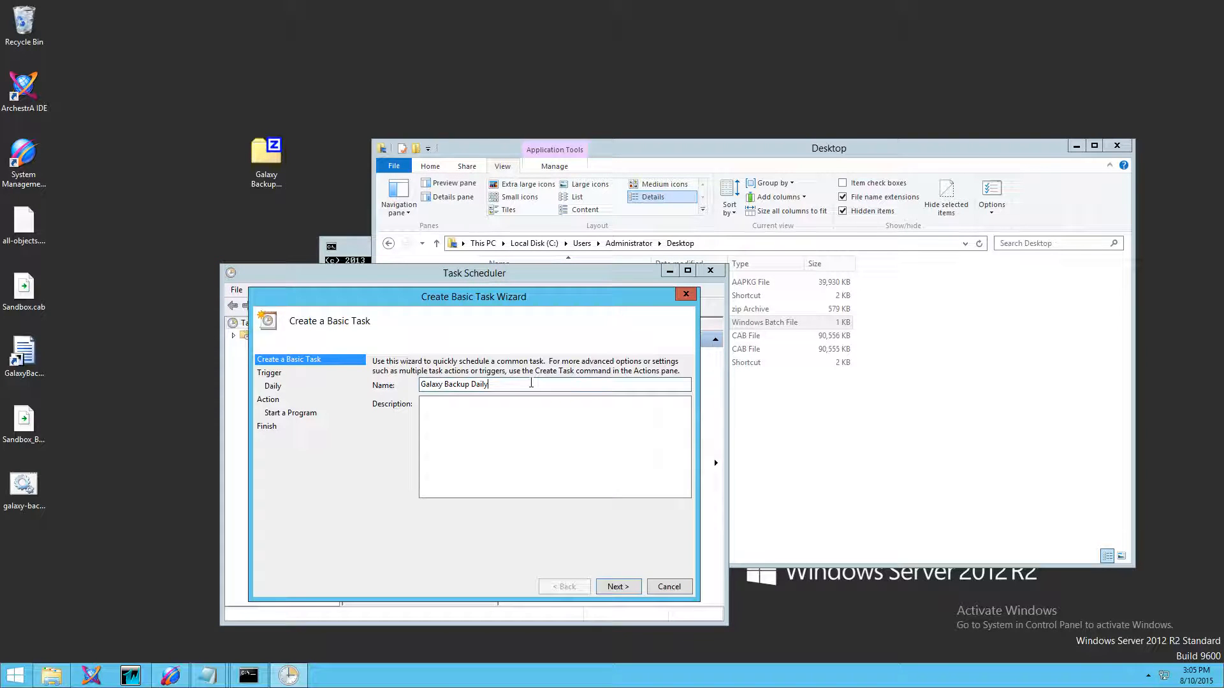
{"action": "key", "text": "Return"}
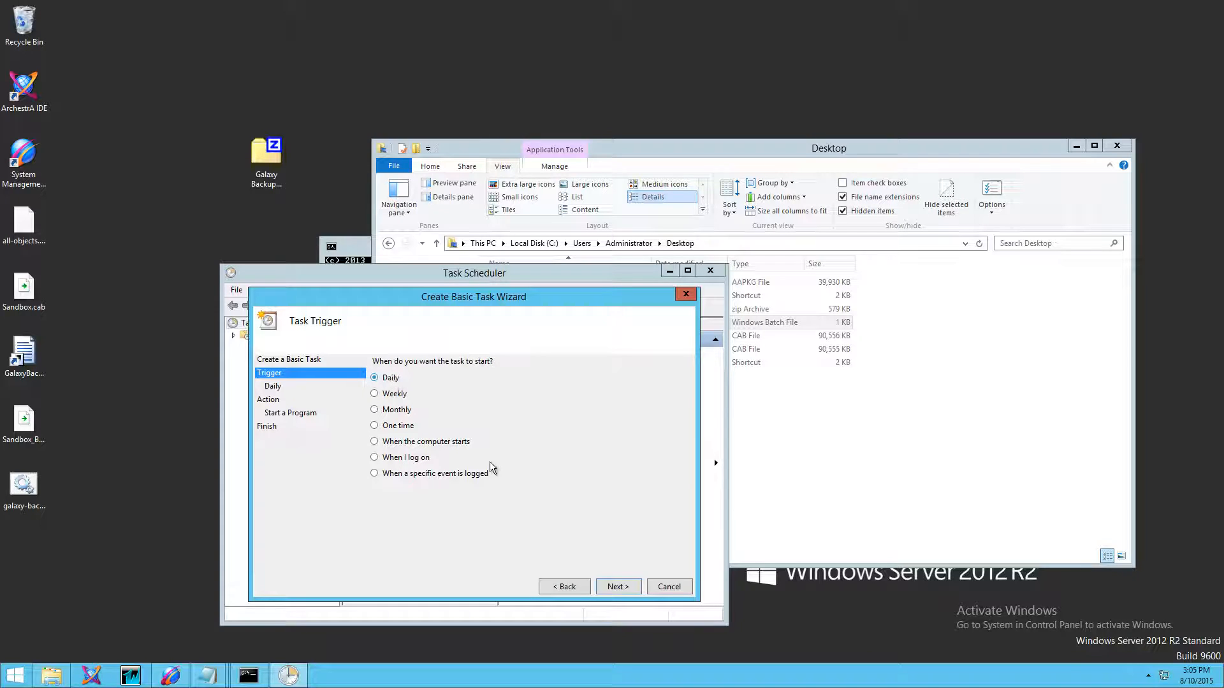
{"action": "left_click", "coordinate": [616, 587]}
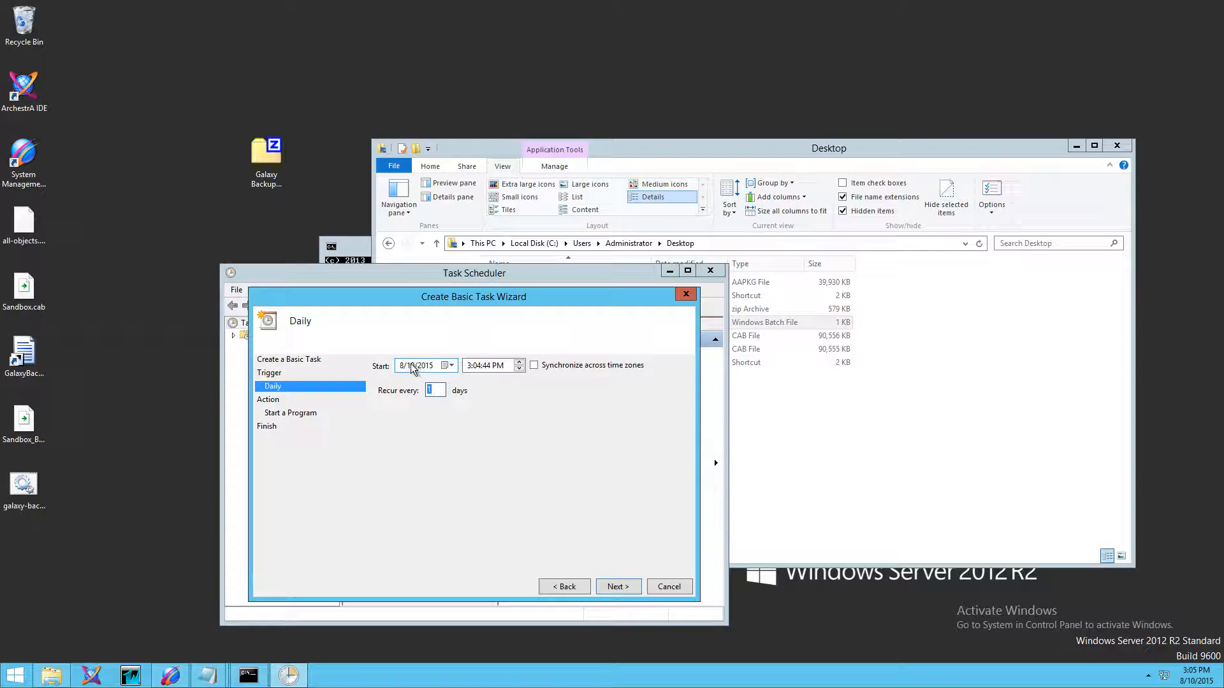
Set the daily trigger to start at 6:00:00 PM and recur every 1 day
{"action": "left_click", "coordinate": [476, 366]}
{"action": "left_click", "coordinate": [472, 366]}
{"action": "type", "text": "6:00"}
{"action": "left_click", "coordinate": [437, 391]}
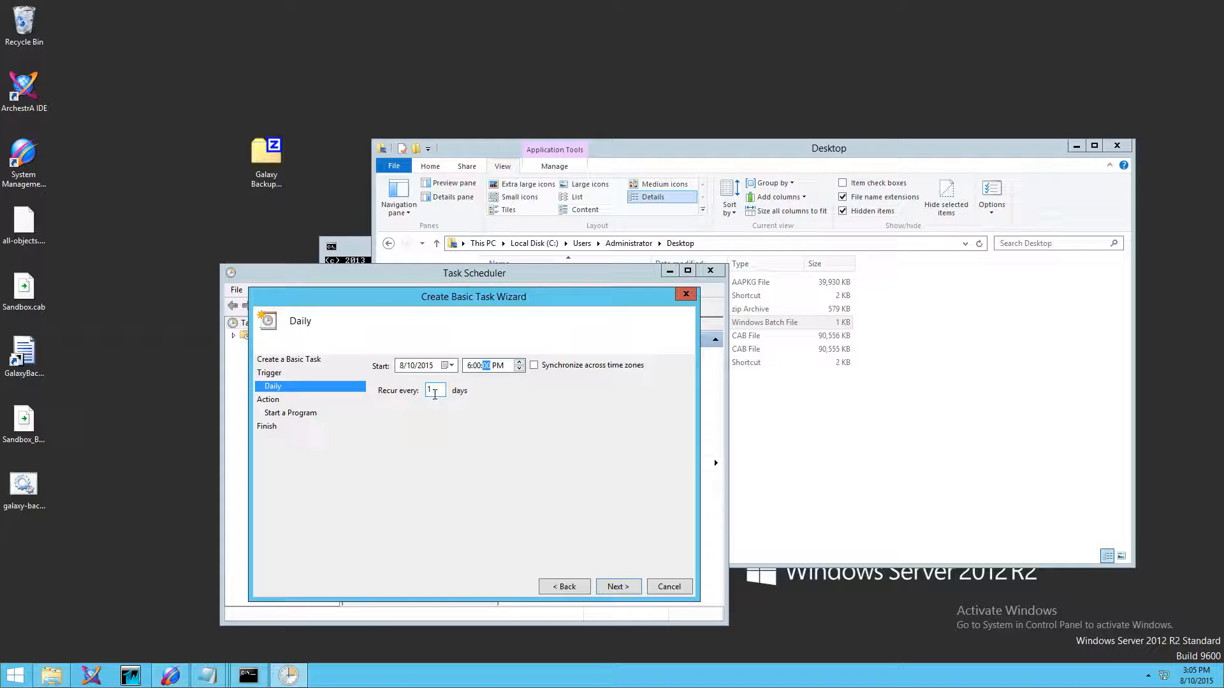
{"action": "left_click", "coordinate": [613, 587]}
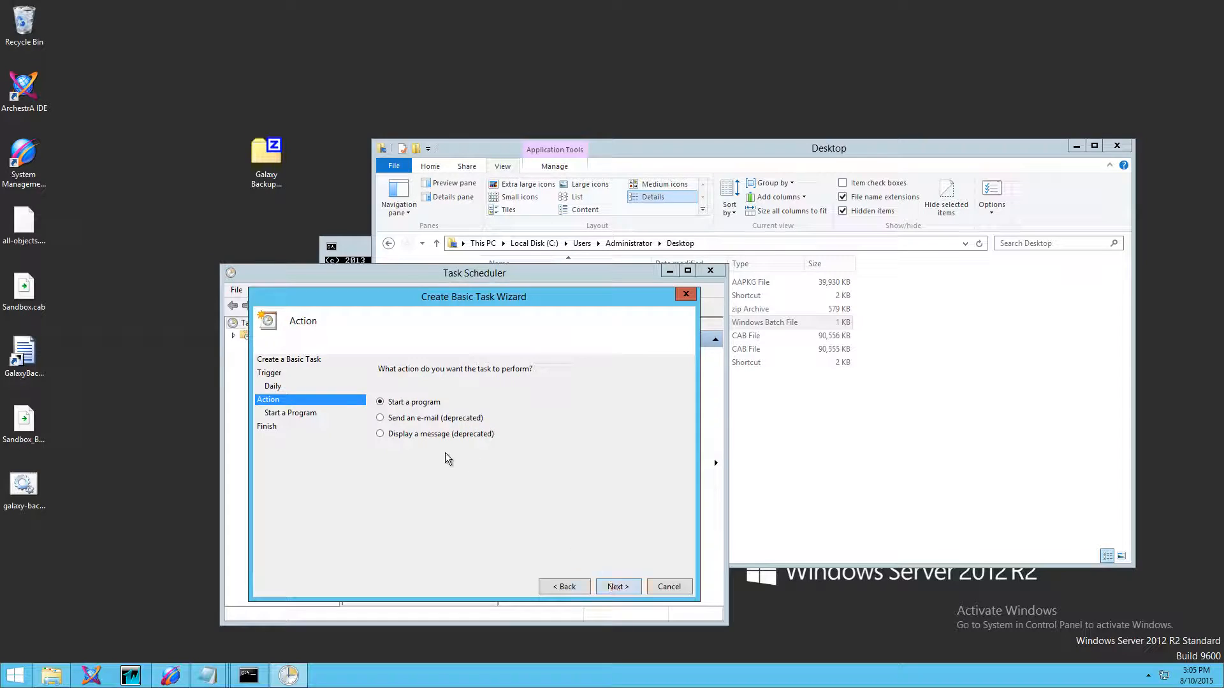
Set the task's action to start the program galaxy-backup.bat from the Desktop folder and finish creating the task
{"action": "left_click", "coordinate": [612, 588]}
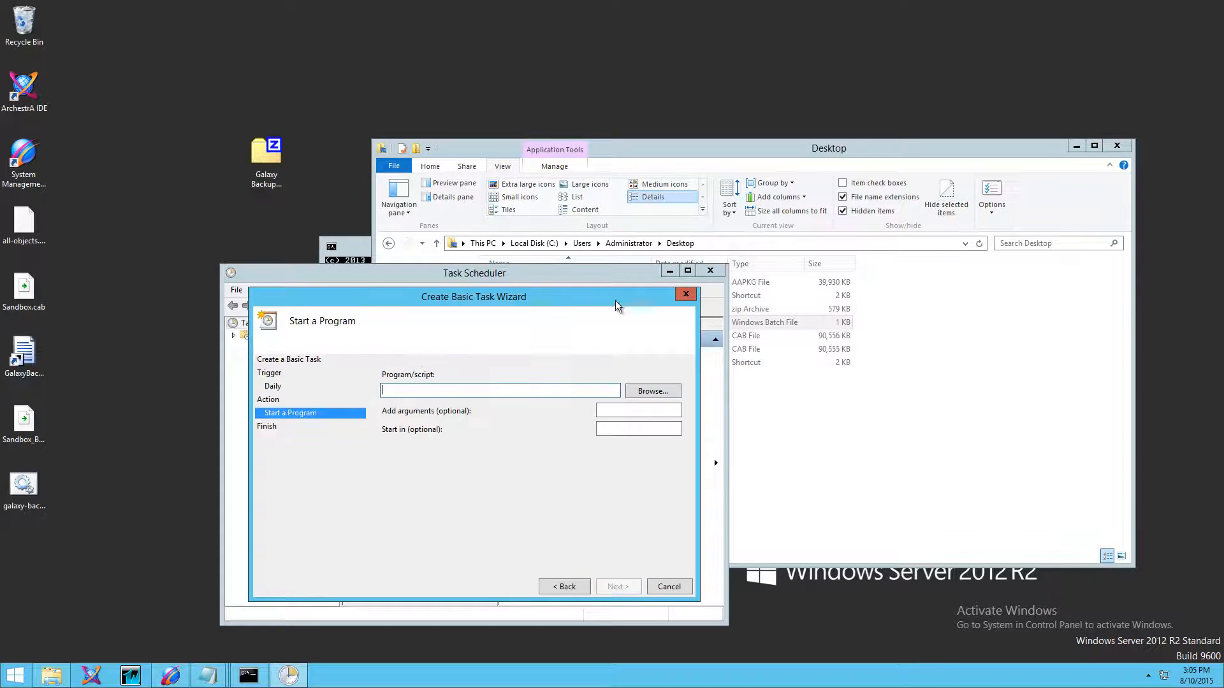
{"action": "left_click", "coordinate": [660, 393]}
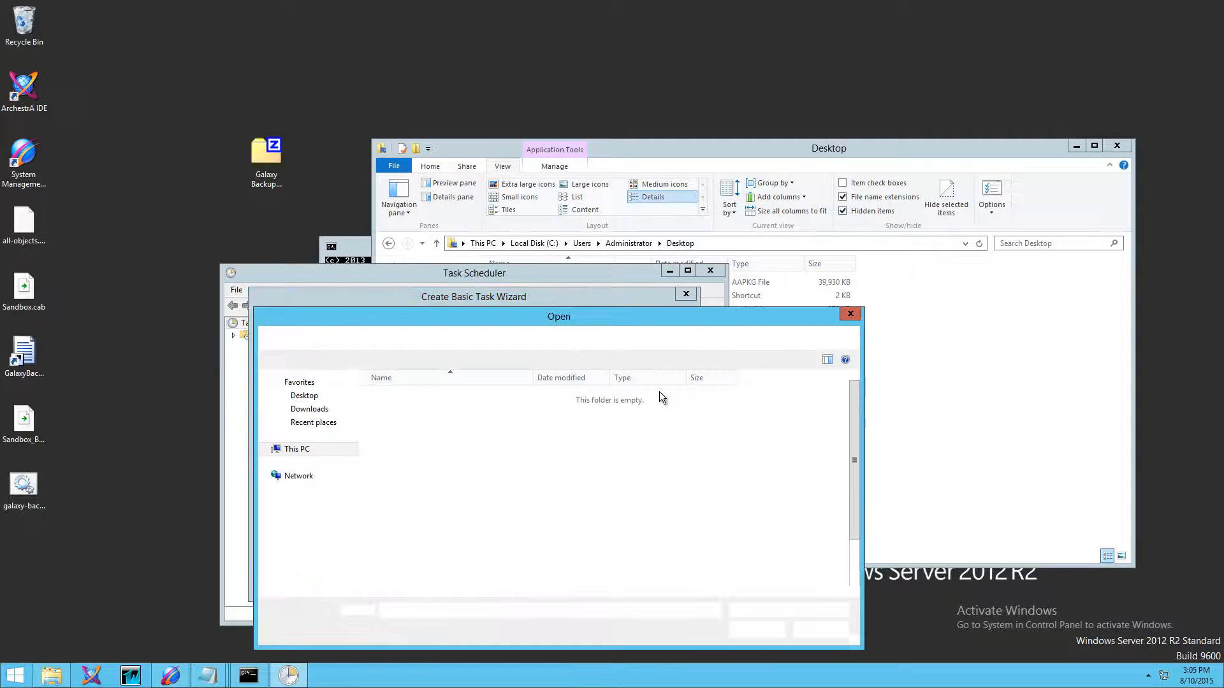
{"action": "left_click", "coordinate": [305, 396]}
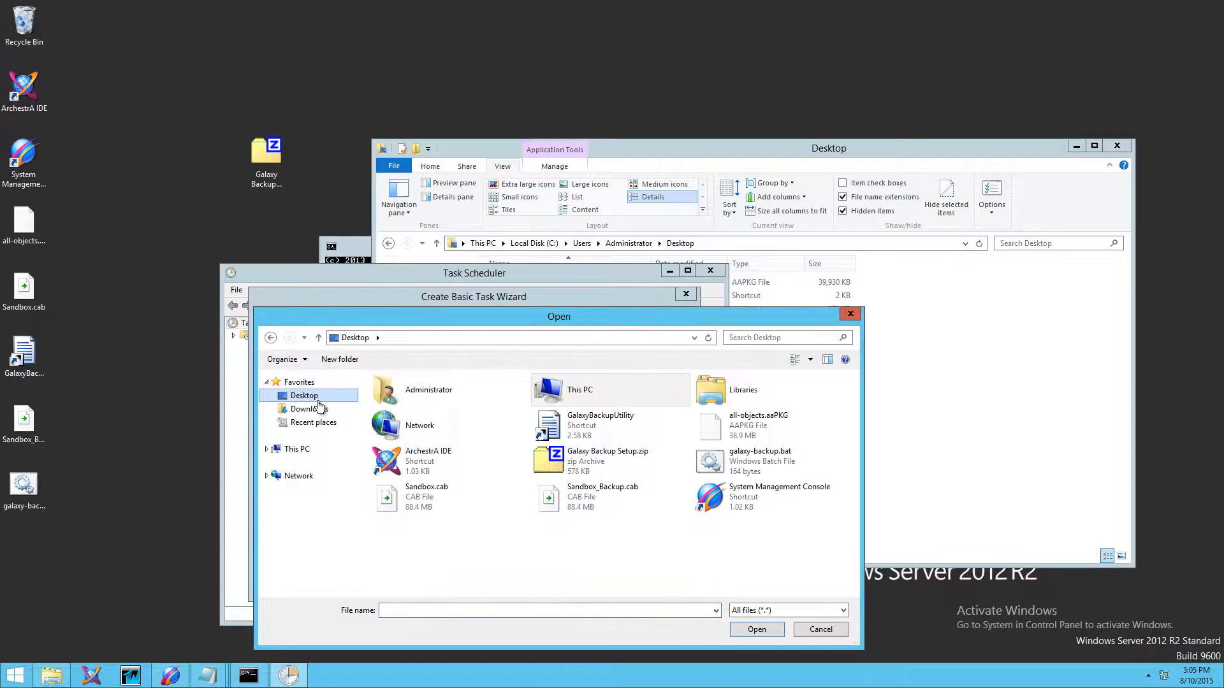
{"action": "double_click", "coordinate": [622, 411]}
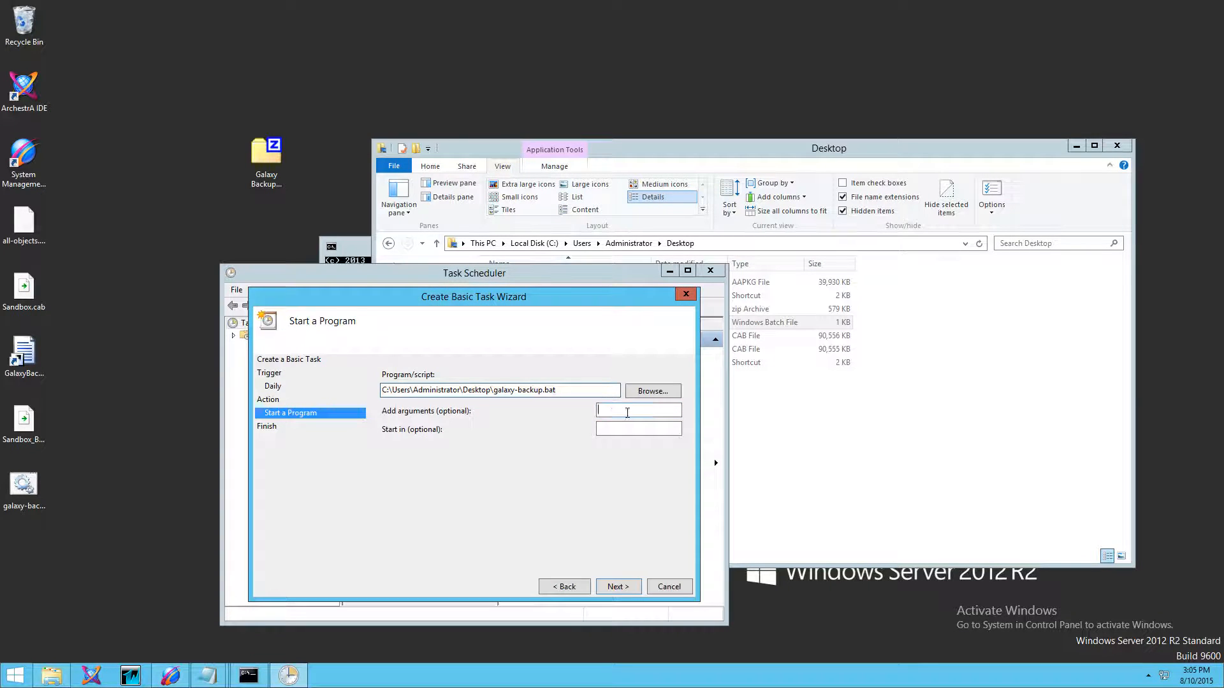
{"action": "left_click", "coordinate": [623, 412]}
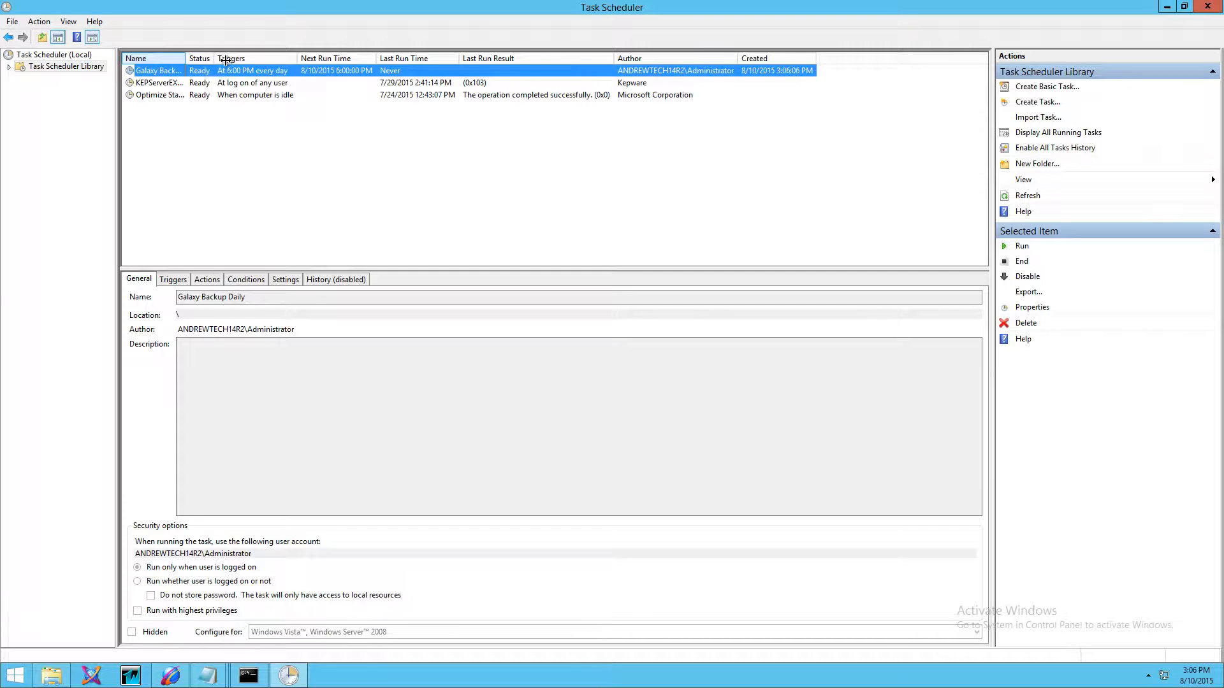
Run the Galaxy Backup Daily task on demand from the Task Scheduler Library and check sandbox-backup.cab in the Desktop folder
{"action": "left_click_drag", "start_coordinate": [226, 60], "coordinate": [225, 61]}
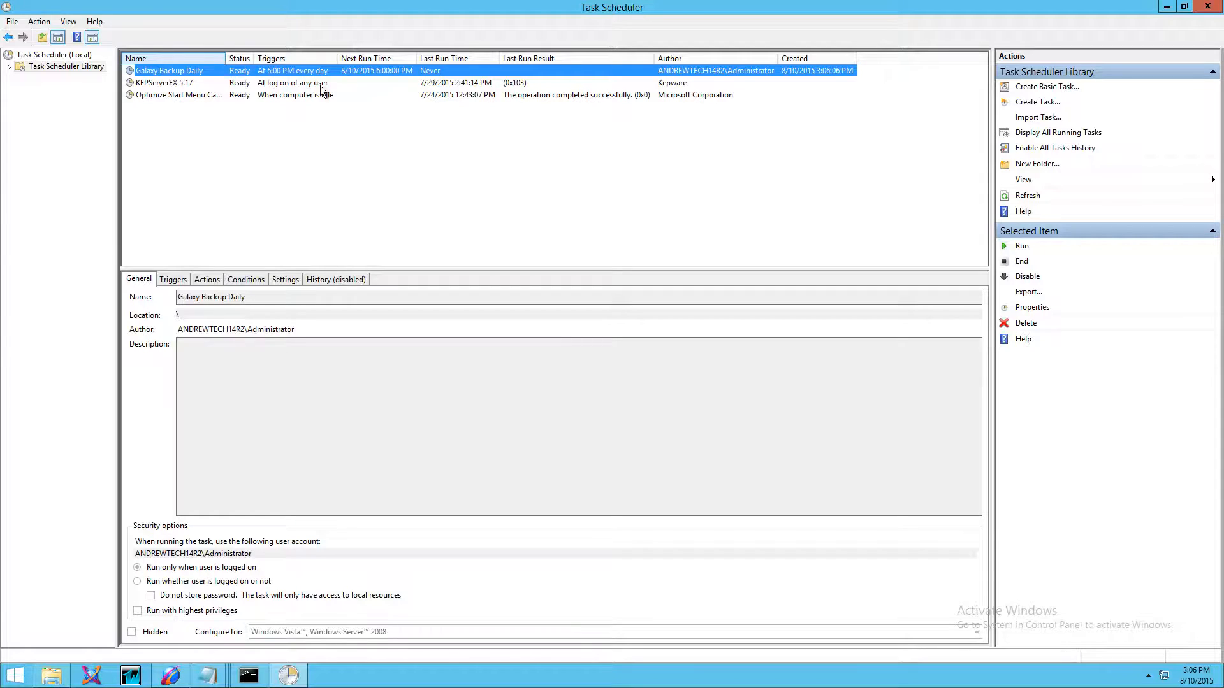
{"action": "left_click", "coordinate": [71, 67]}
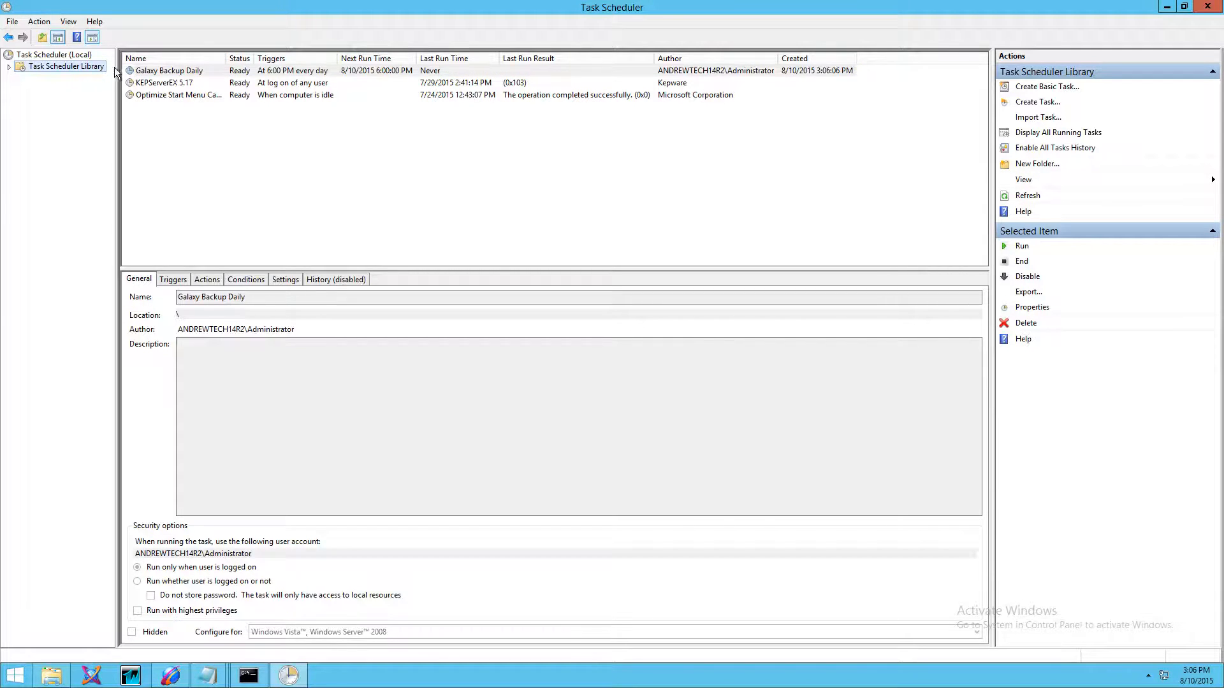
{"action": "left_click", "coordinate": [204, 71]}
{"action": "right_click", "coordinate": [204, 70]}
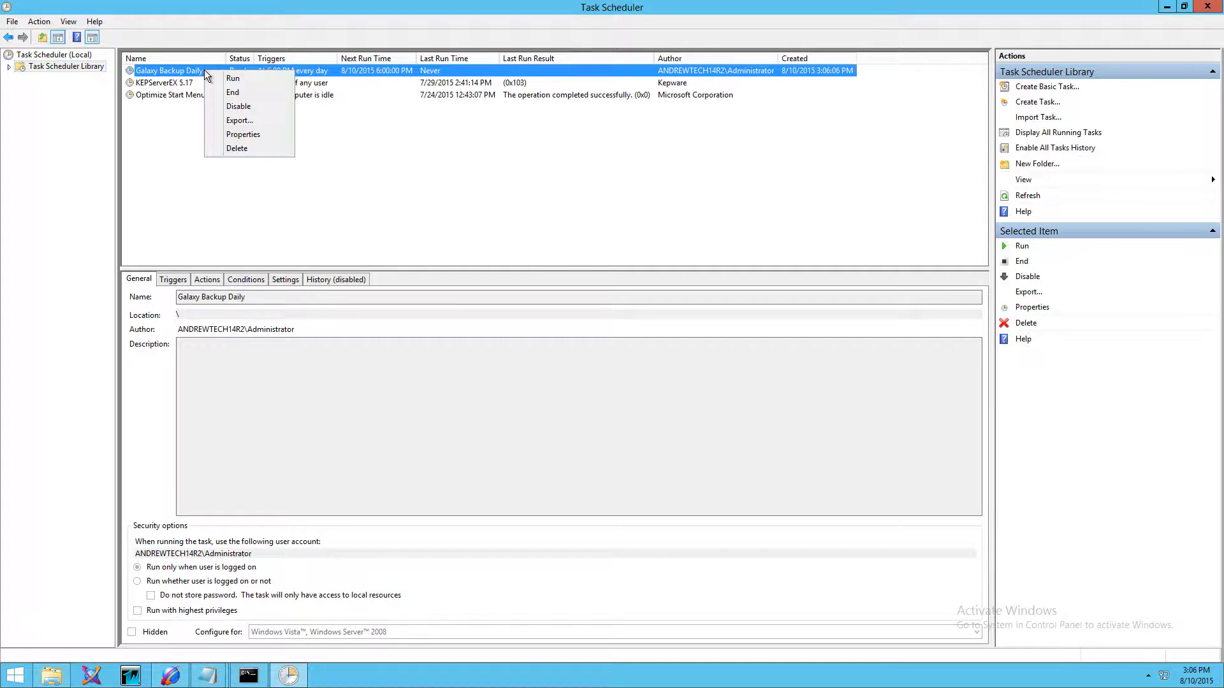
{"action": "left_click", "coordinate": [236, 82]}
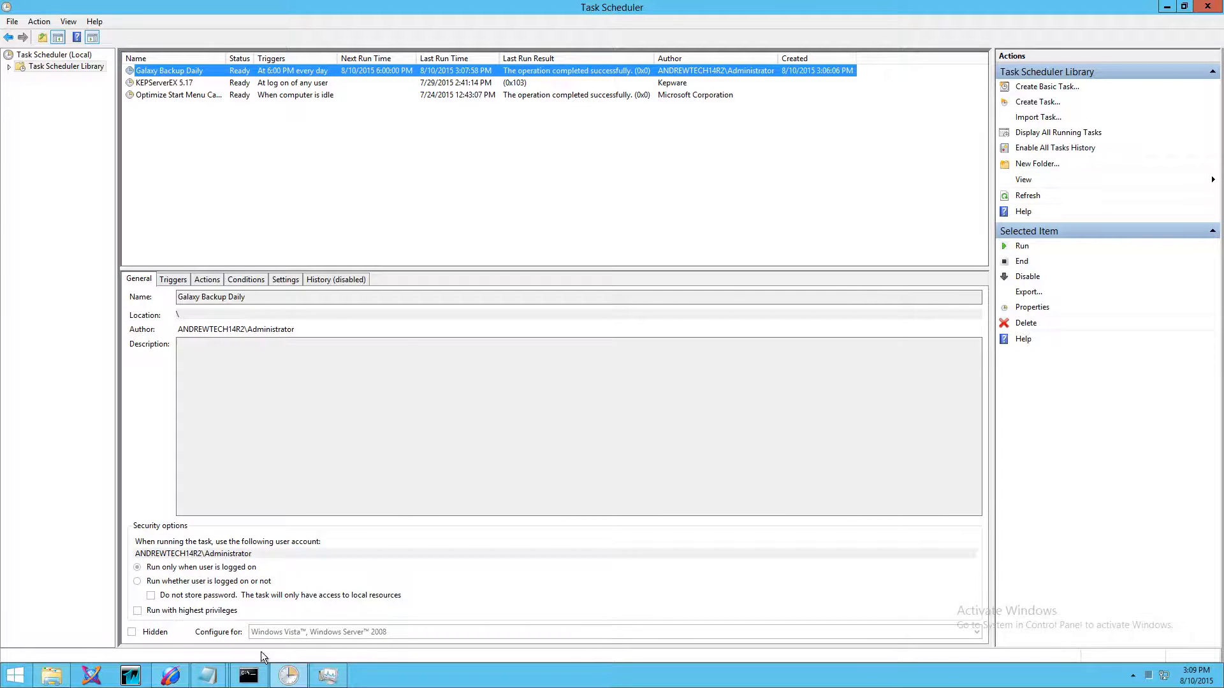
{"action": "left_click", "coordinate": [93, 675]}
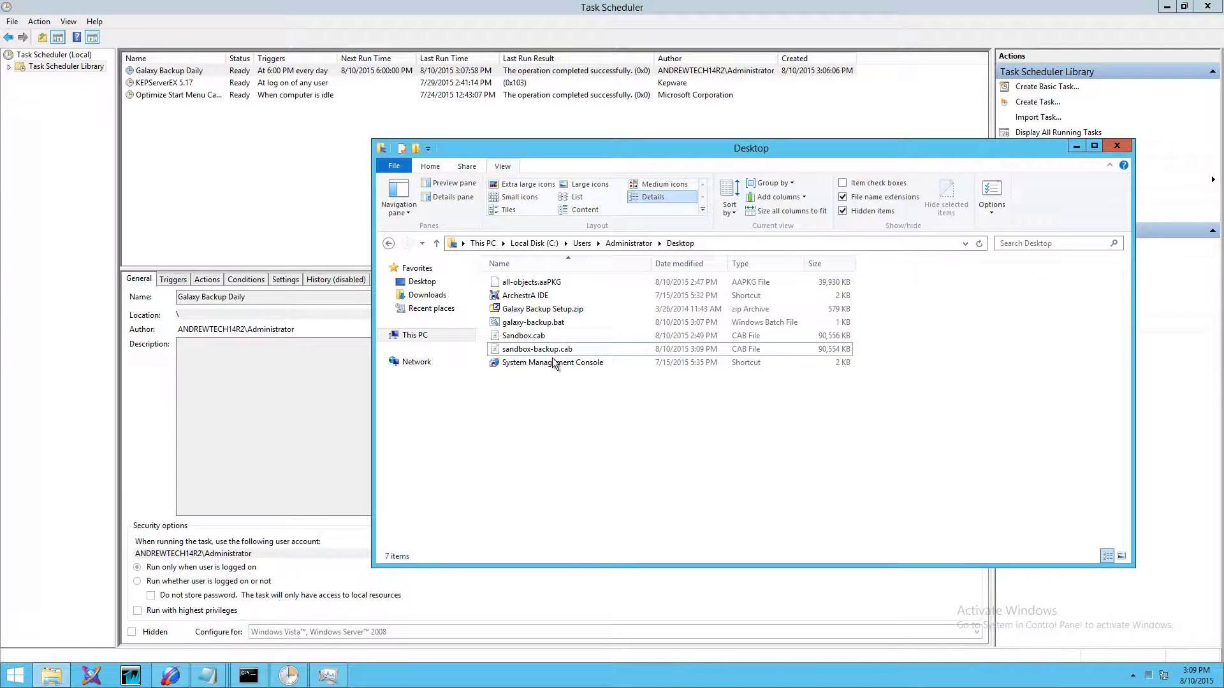
{"action": "left_click", "coordinate": [561, 350]}
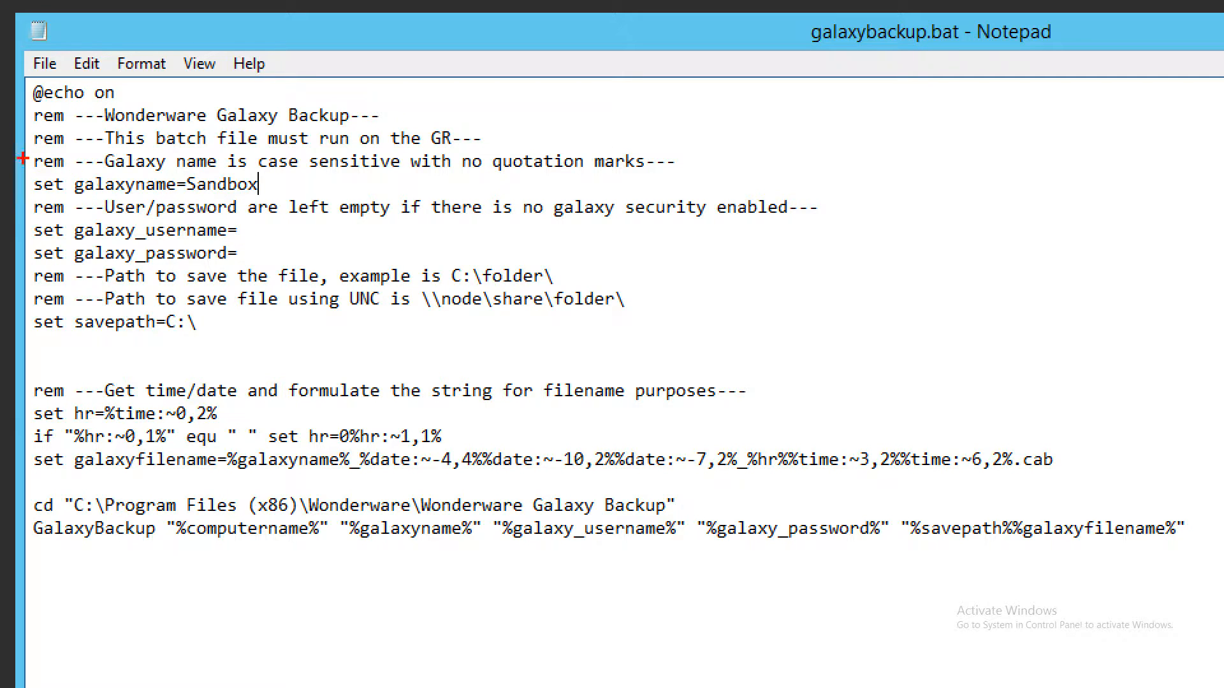
{"action": "mouse_move", "coordinate": [21, 163]}
{"action": "left_mouse_down"}
{"action": "mouse_move", "coordinate": [138, 196]}
{"action": "mouse_move", "coordinate": [278, 209]}
{"action": "left_mouse_up"}
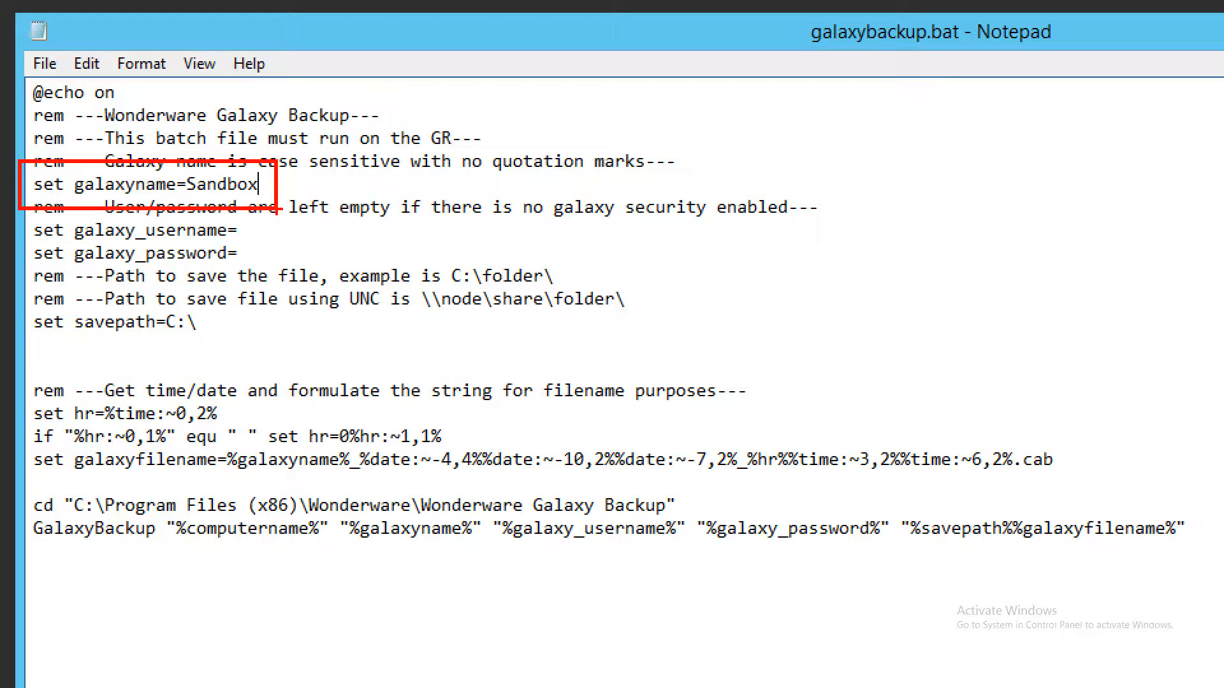
{"action": "left_click_drag", "start_coordinate": [255, 271], "coordinate": [19, 211]}
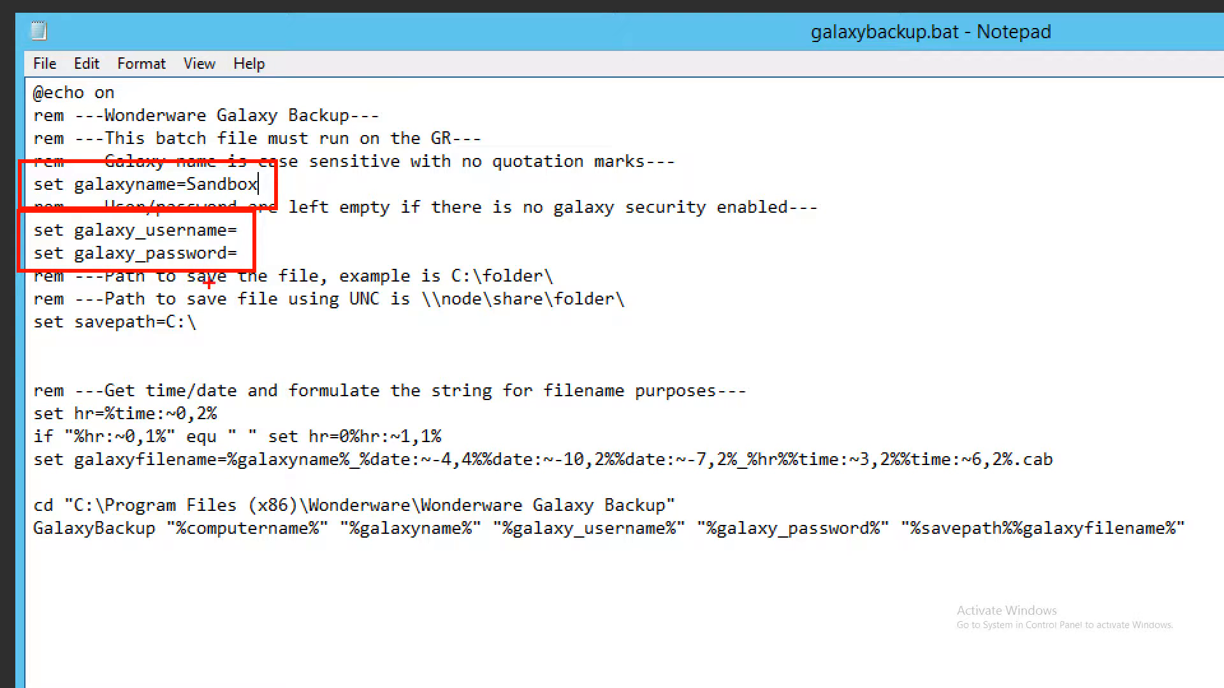
{"action": "left_click_drag", "start_coordinate": [230, 304], "coordinate": [17, 339]}
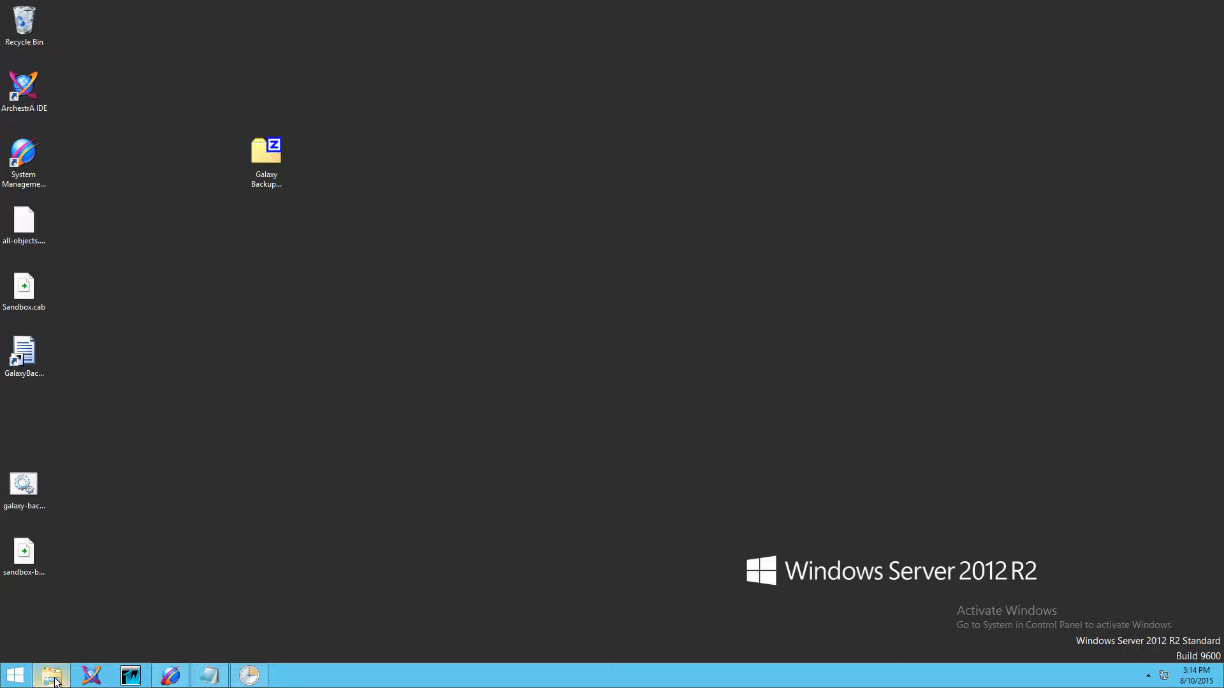
Switch to the Local Disk (C:) folder window and select the timestamped backup file Sandbox_20150810_151314.cab
{"action": "mouse_move", "coordinate": [55, 679]}
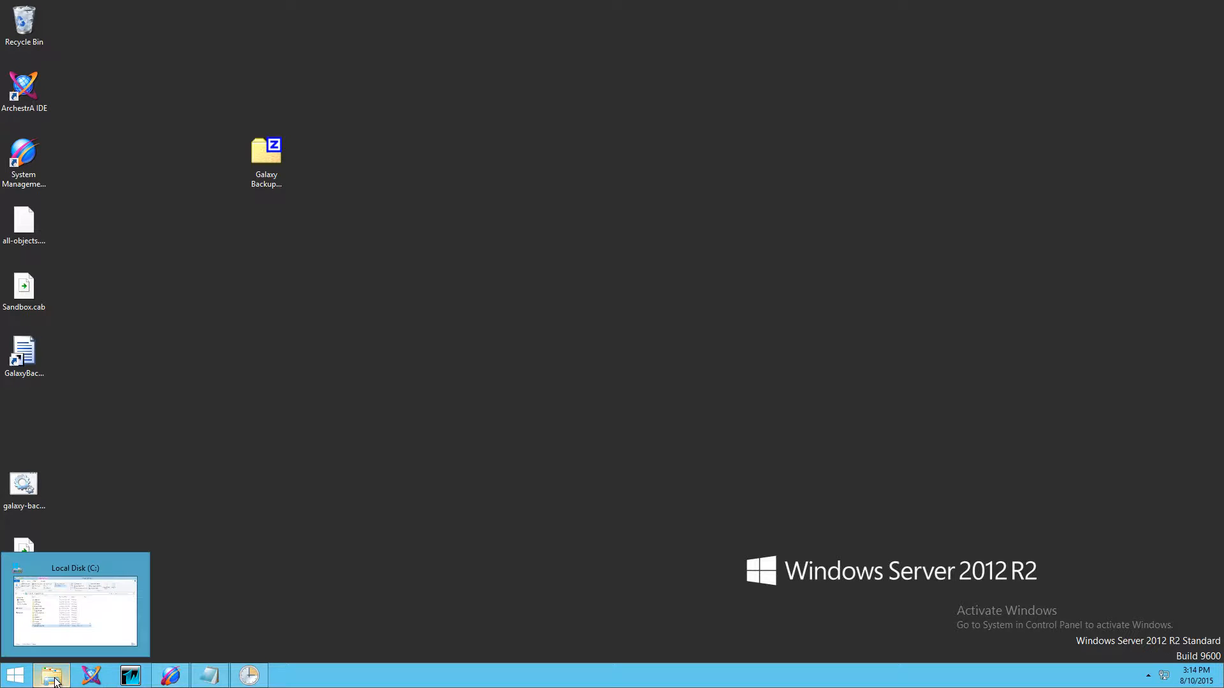
{"action": "left_click", "coordinate": [55, 680]}
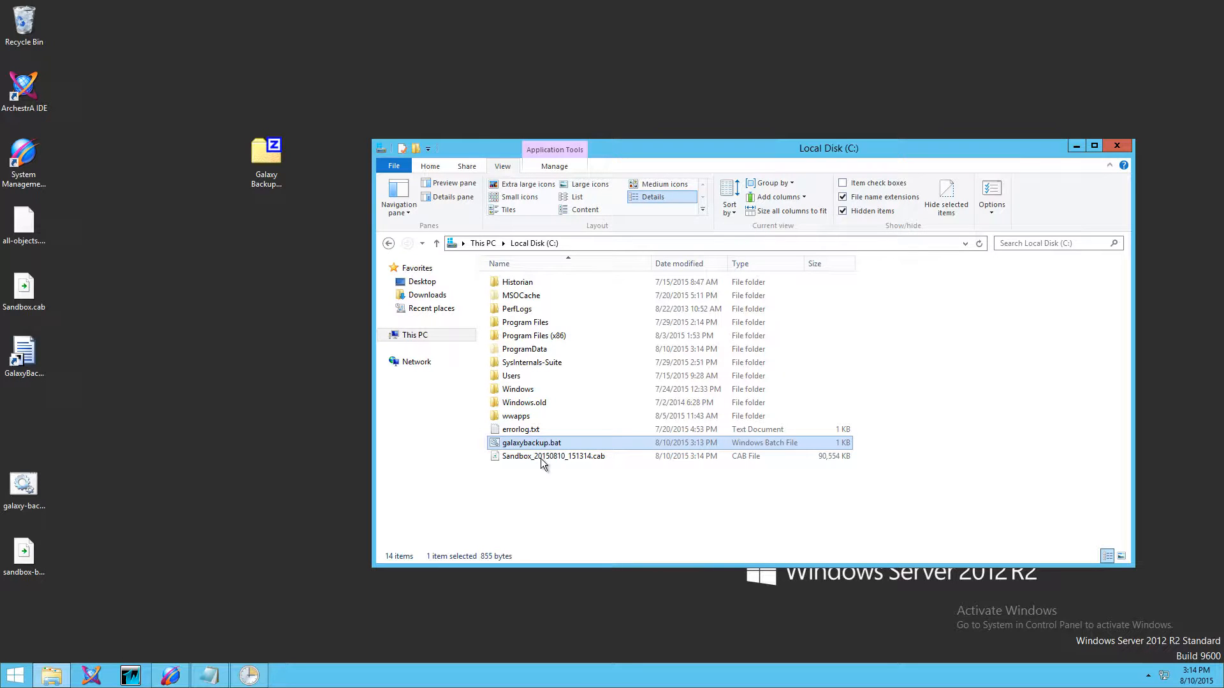
{"action": "left_click", "coordinate": [511, 458]}
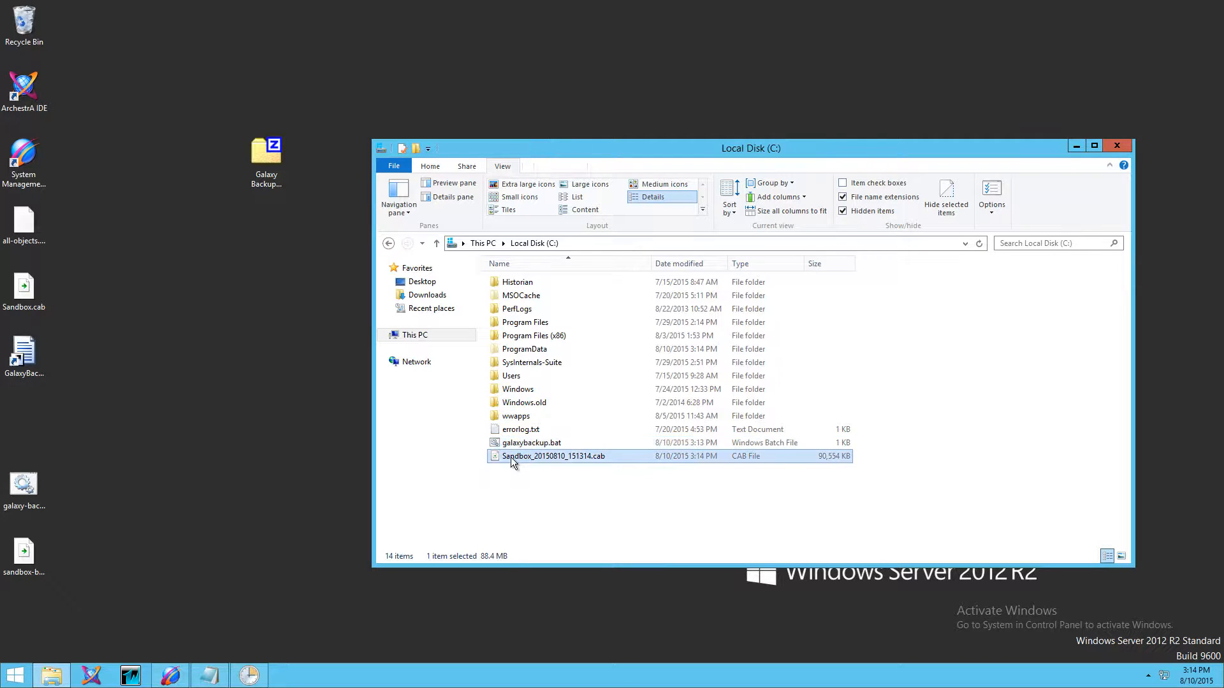